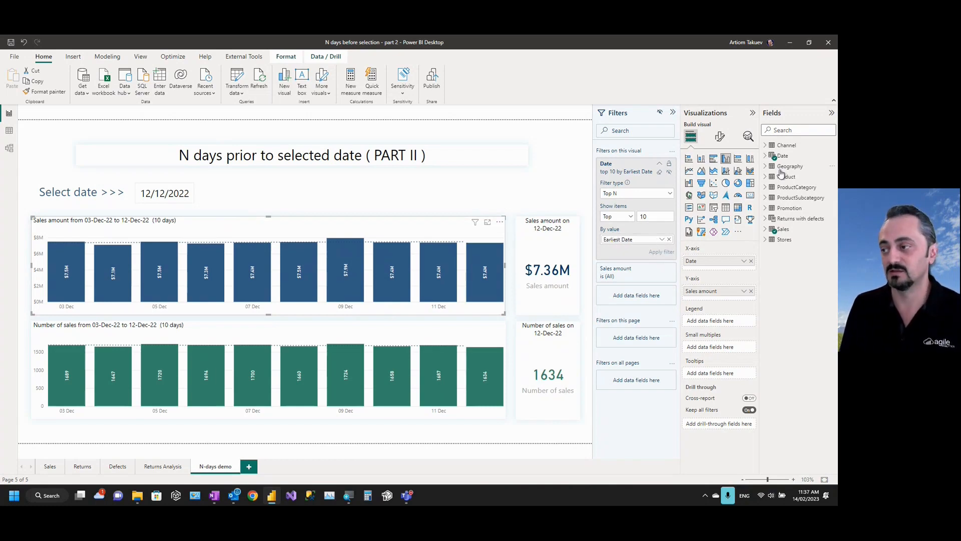
# Examine the Date Top N filters on the two column charts and the two cards.
pyautogui.click(766, 156)
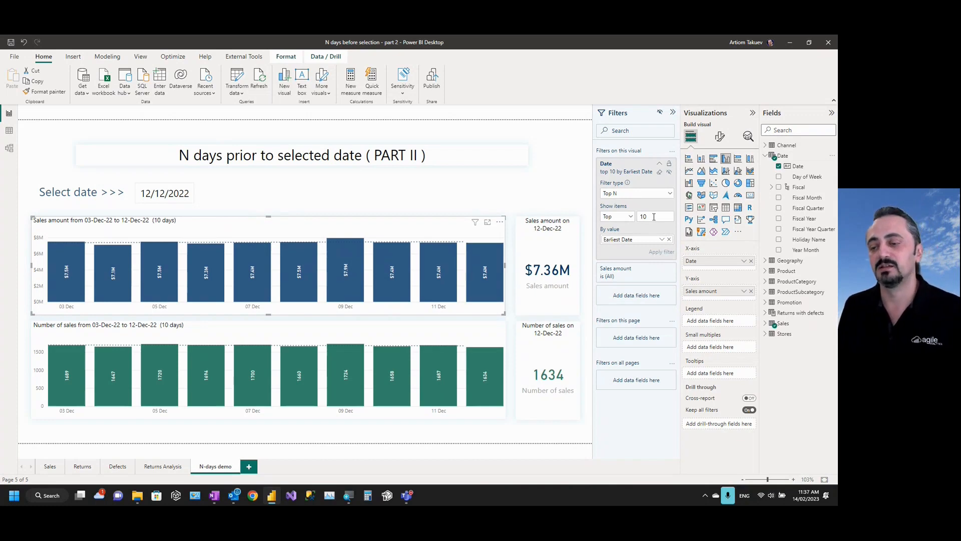
pyautogui.click(387, 334)
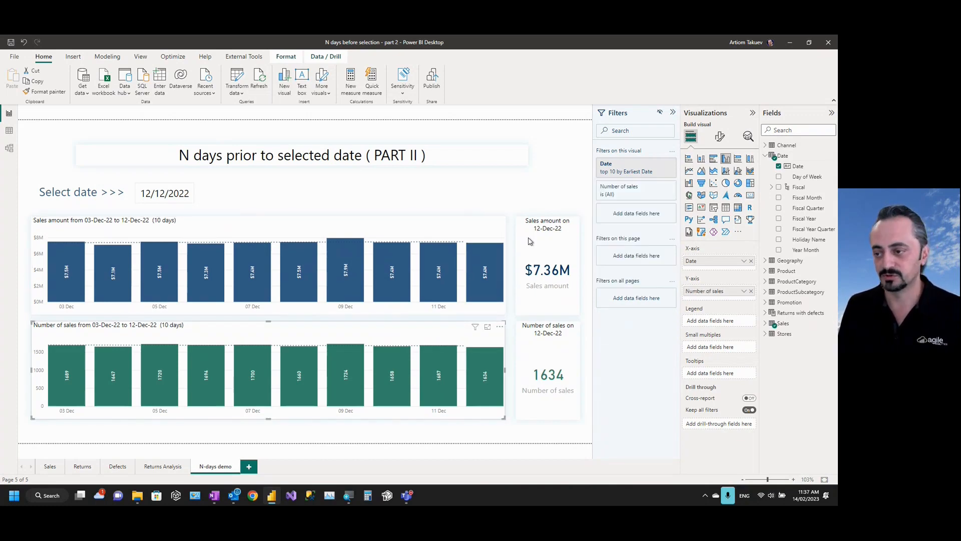
pyautogui.click(539, 226)
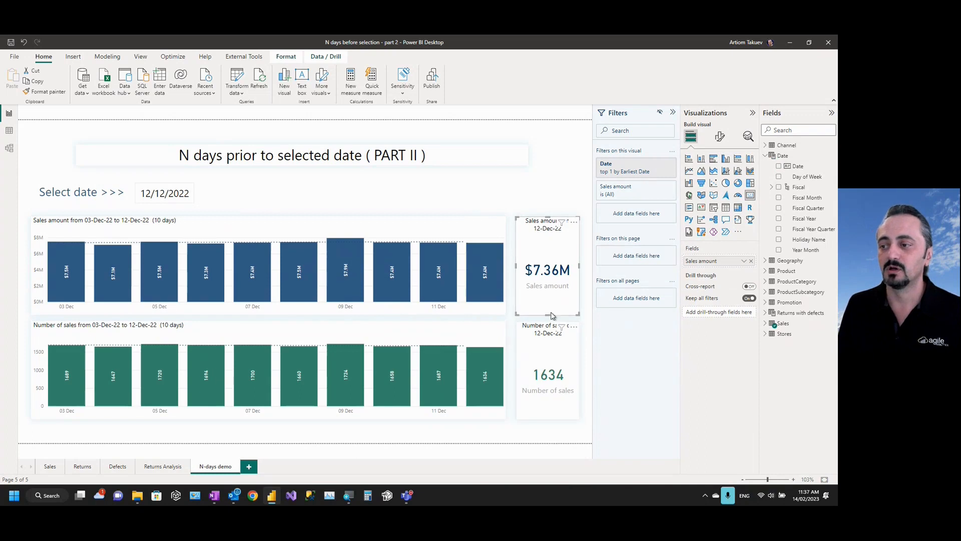
pyautogui.click(651, 167)
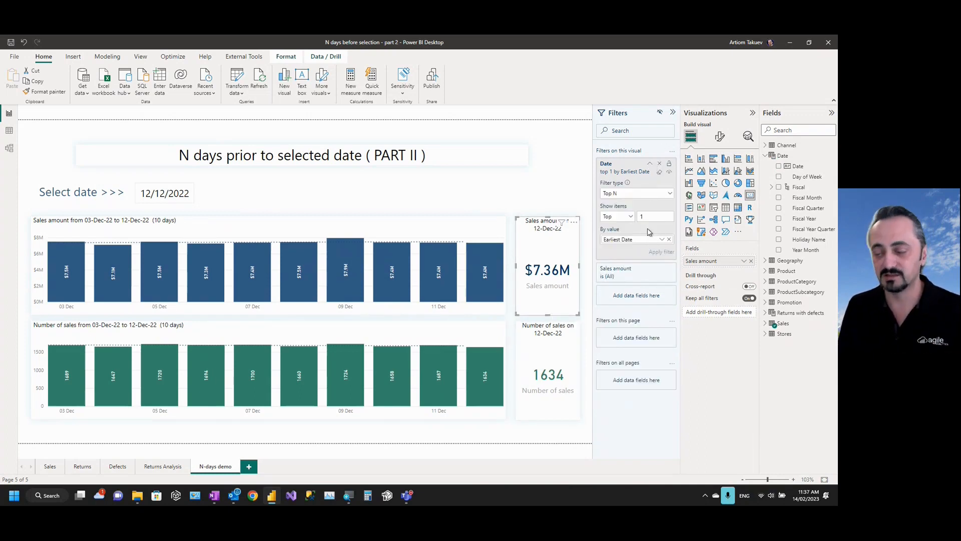
pyautogui.click(539, 331)
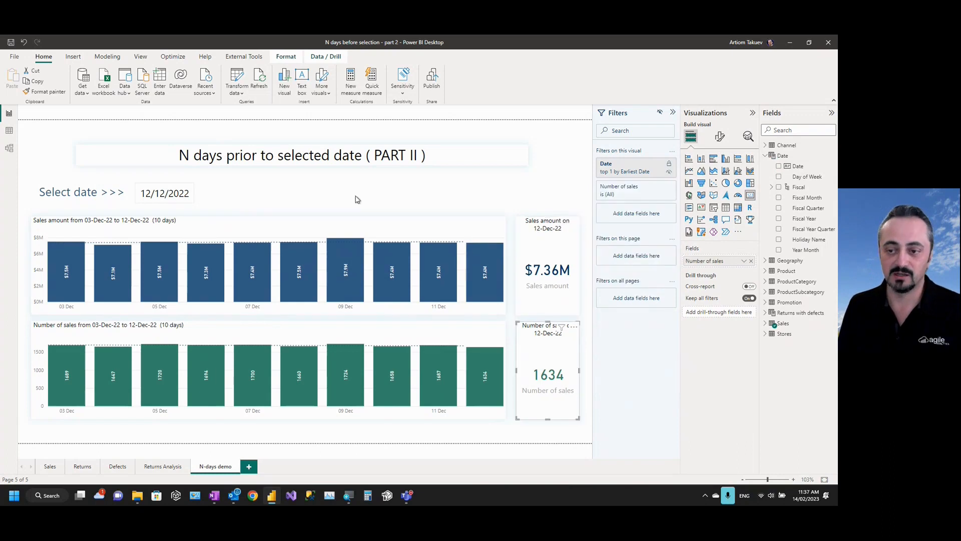
pyautogui.click(308, 202)
pyautogui.click(175, 201)
pyautogui.click(255, 199)
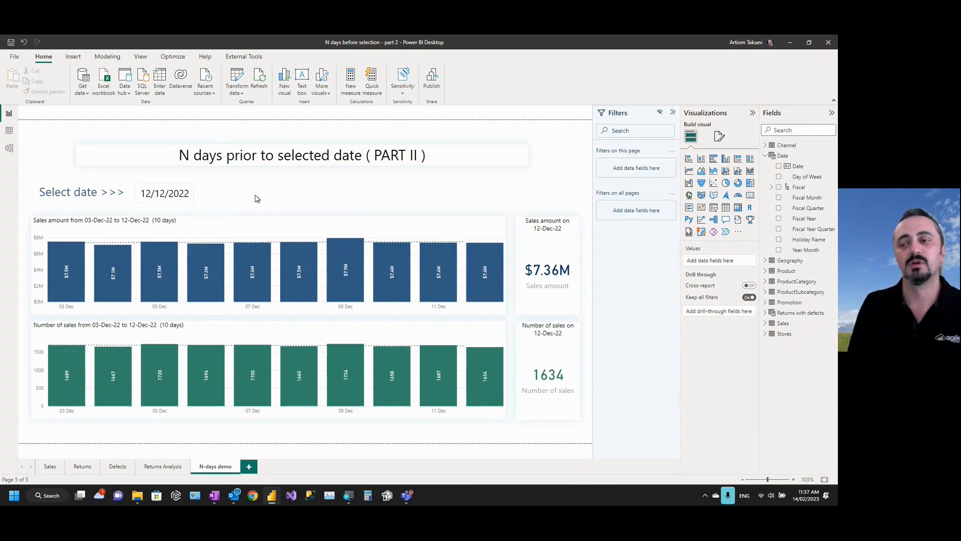
pyautogui.click(286, 219)
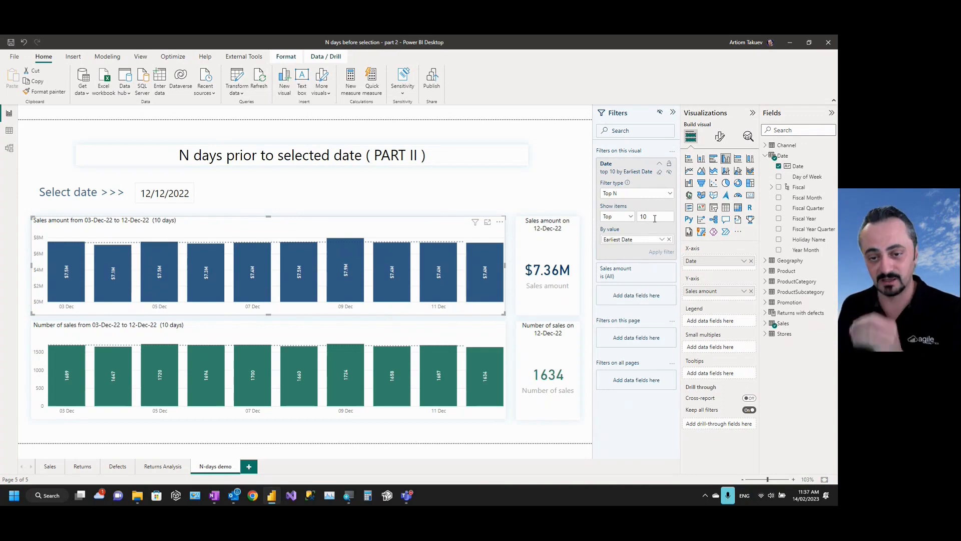
pyautogui.click(369, 201)
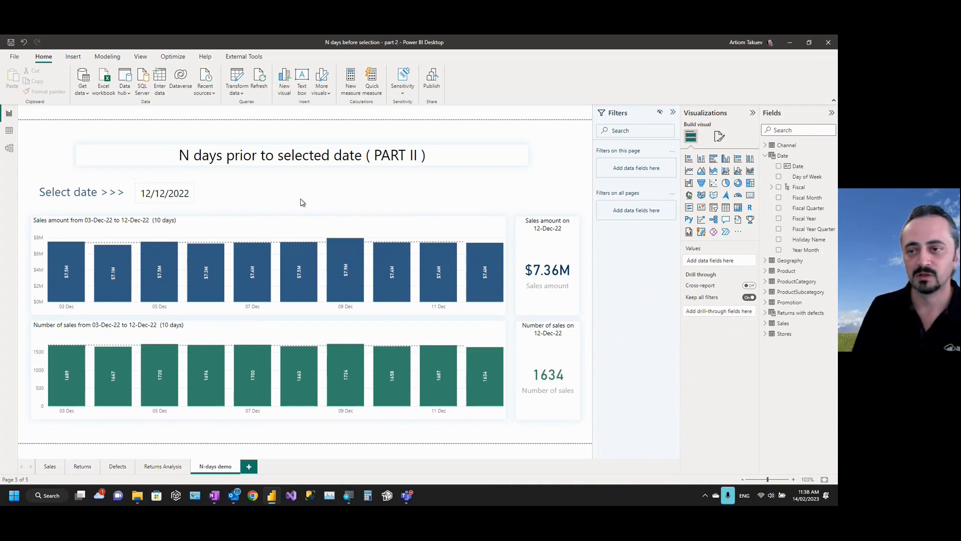
# Start a new numeric range parameter and name it "# days to display".
pyautogui.click(108, 58)
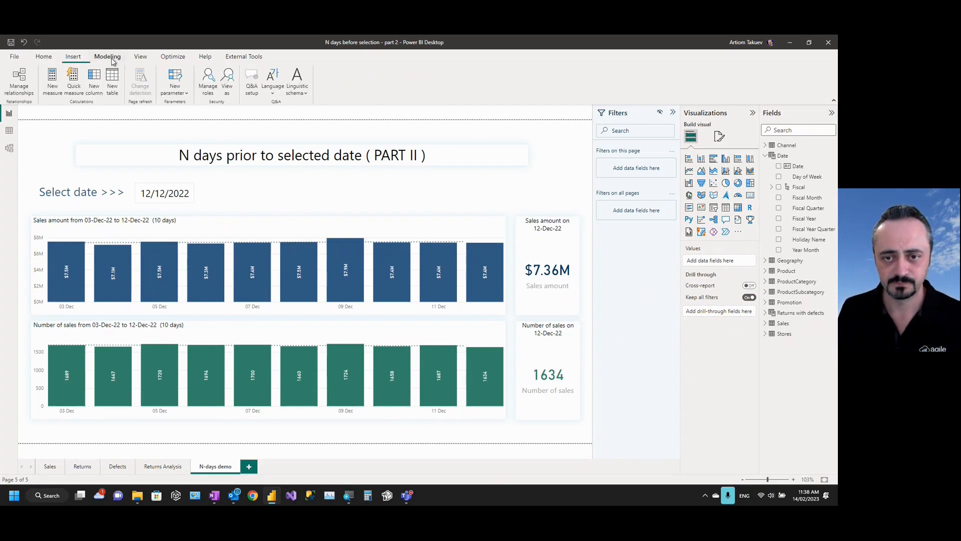
pyautogui.click(184, 95)
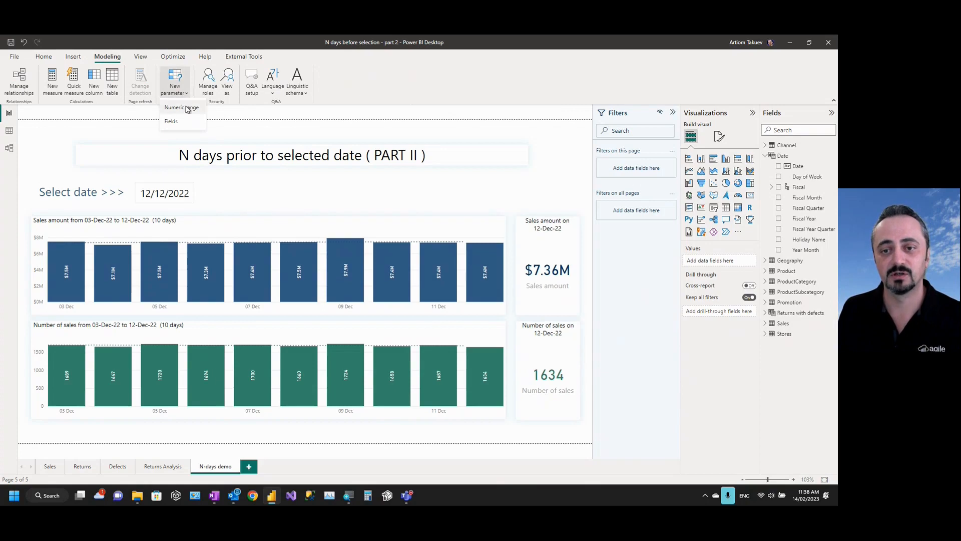
pyautogui.click(186, 109)
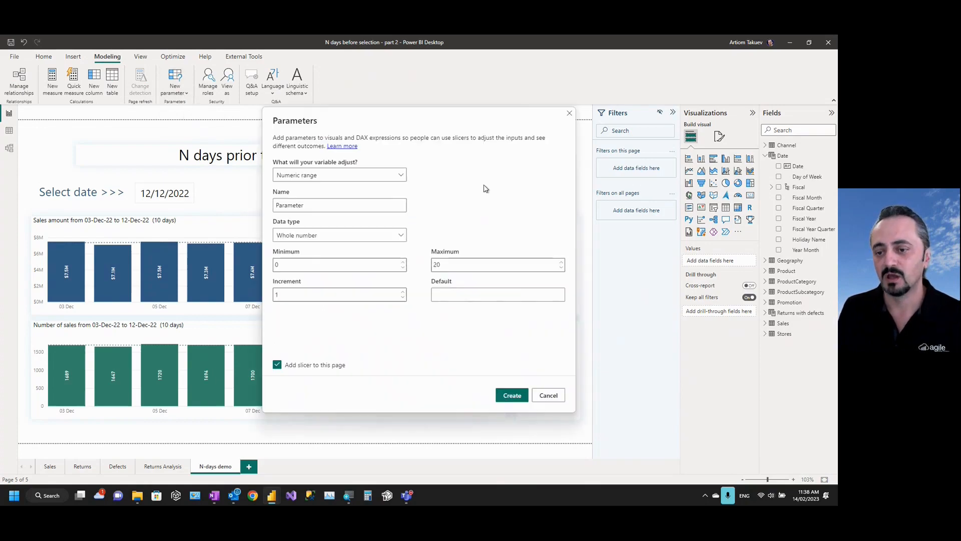
pyautogui.doubleClick(311, 205)
pyautogui.write('#')
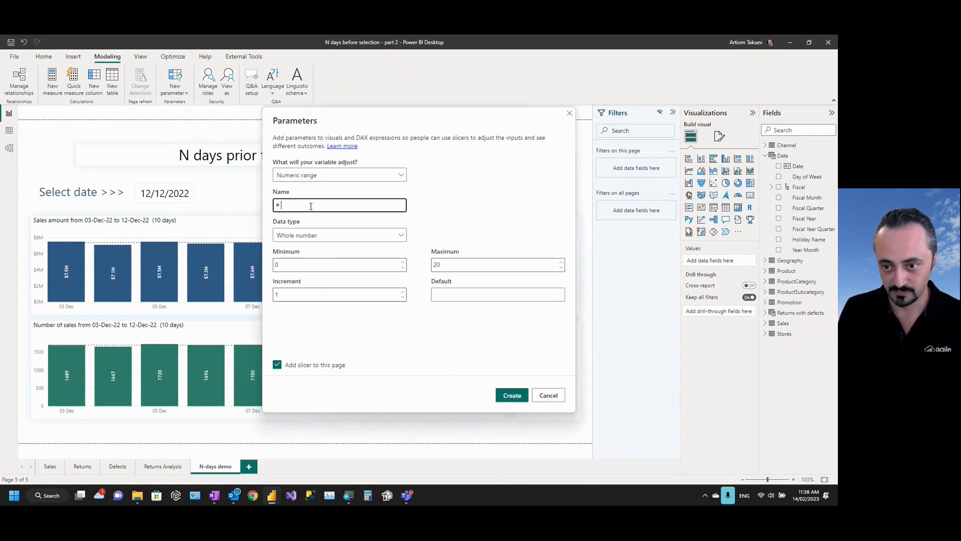
pyautogui.write(' days ')
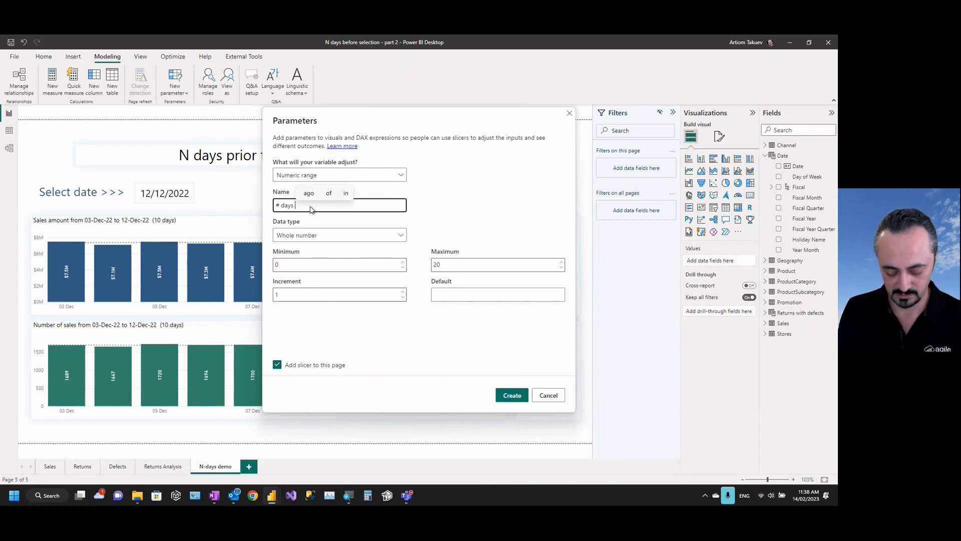
pyautogui.write('to display')
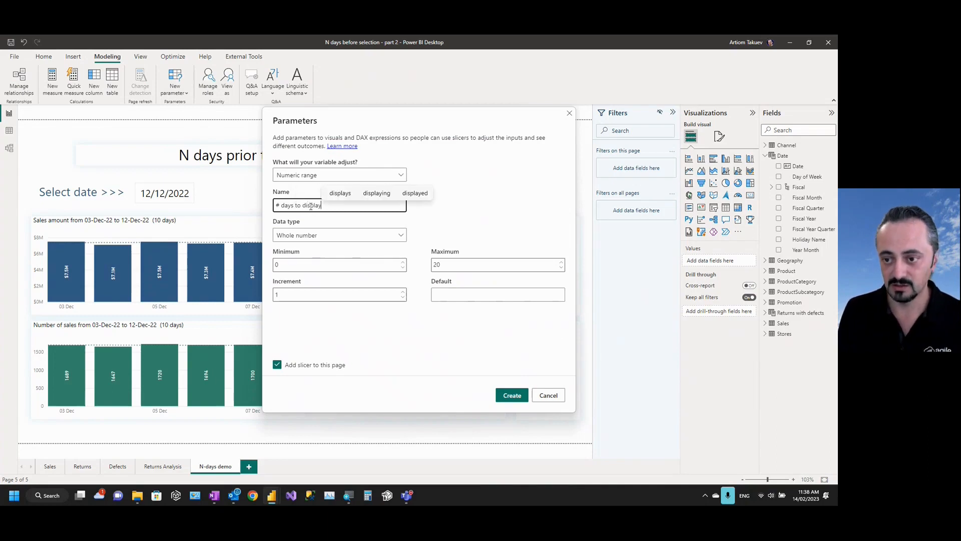
# Set the parameter's minimum to 1, maximum to 1000 and default to 10.
pyautogui.click(310, 264)
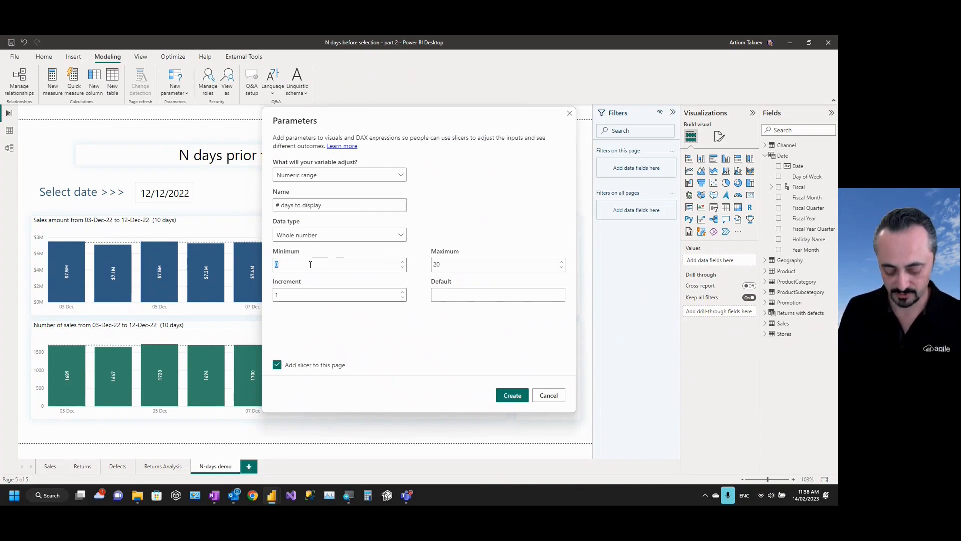
pyautogui.write('1')
pyautogui.doubleClick(436, 265)
pyautogui.write('100')
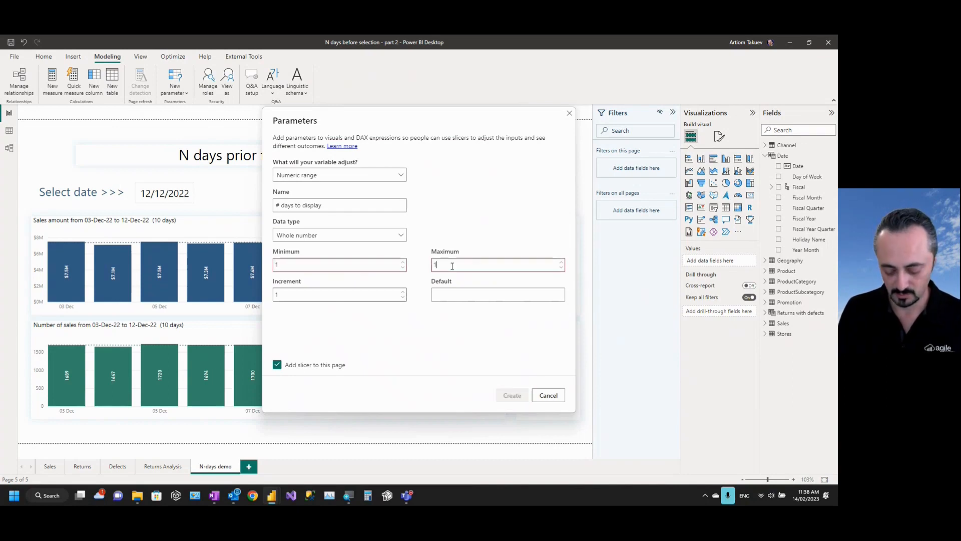
pyautogui.click(462, 296)
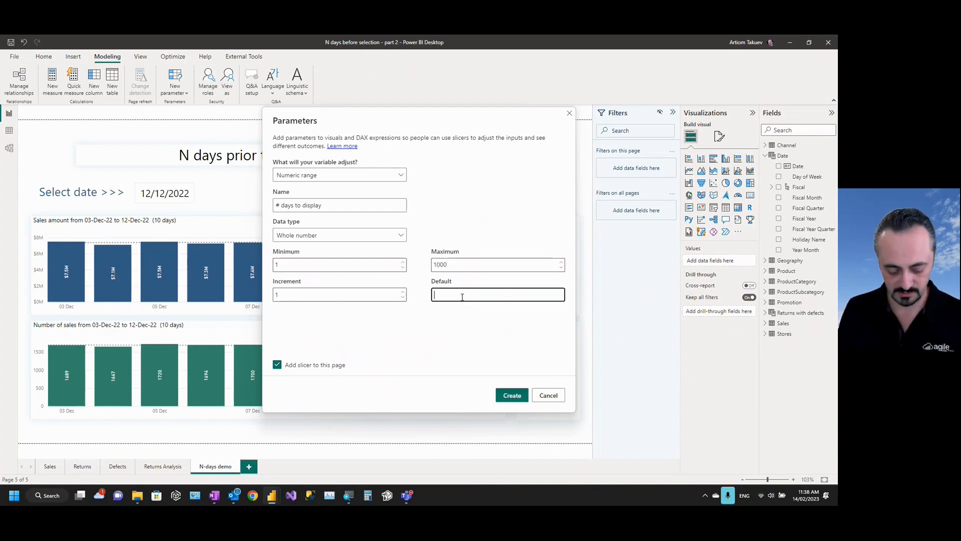
pyautogui.write('10')
pyautogui.click(393, 318)
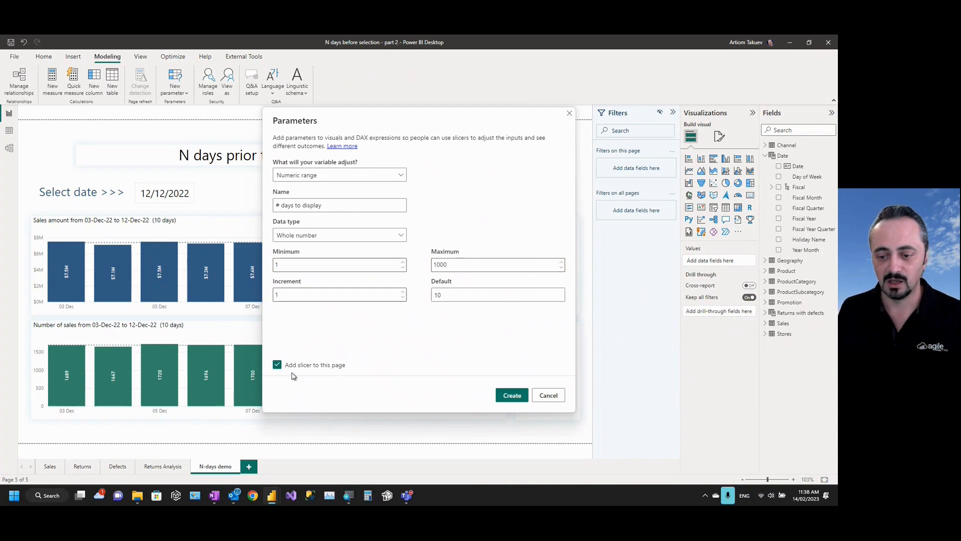
# Create the parameter with its slicer added to this page.
pyautogui.click(278, 367)
pyautogui.click(278, 366)
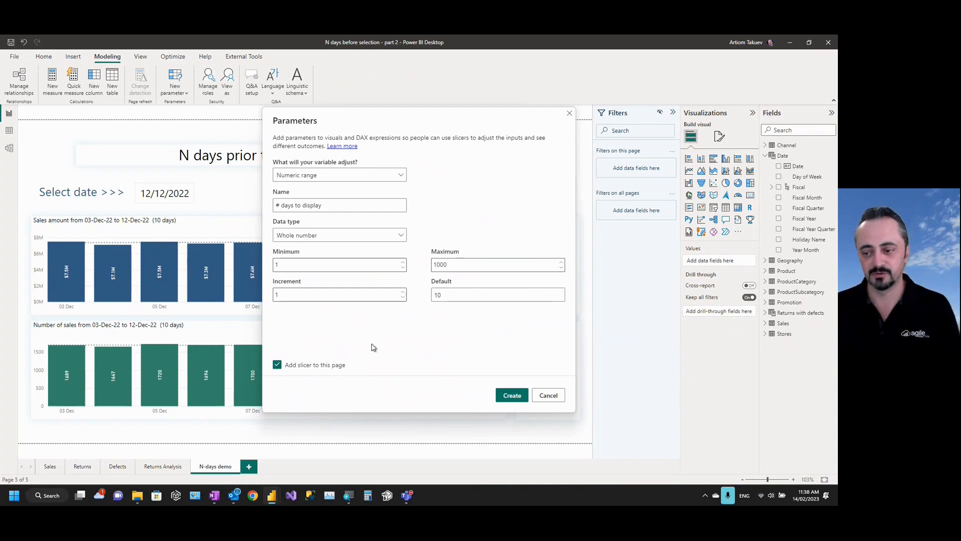
pyautogui.click(511, 398)
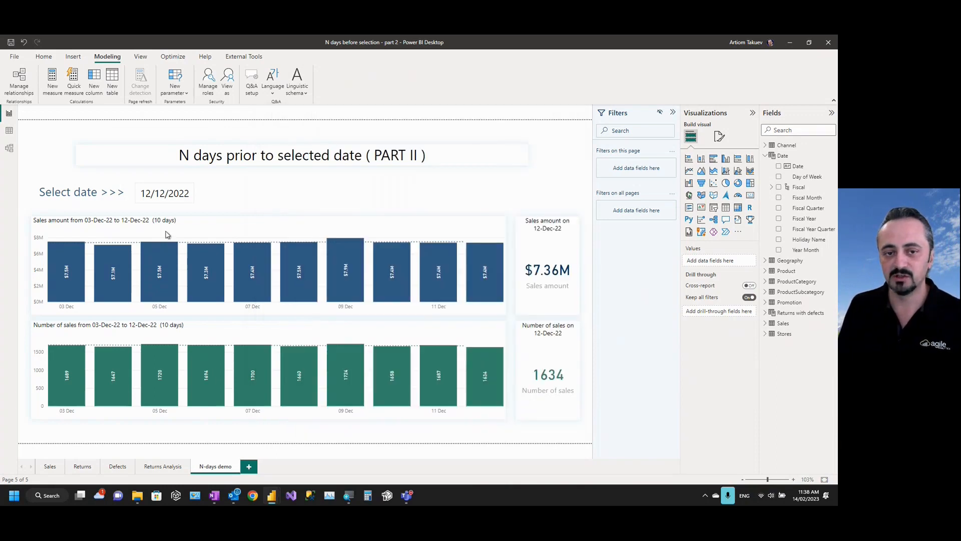
# Inspect the # days to display table's column and its value measure in the data view.
pyautogui.click(10, 131)
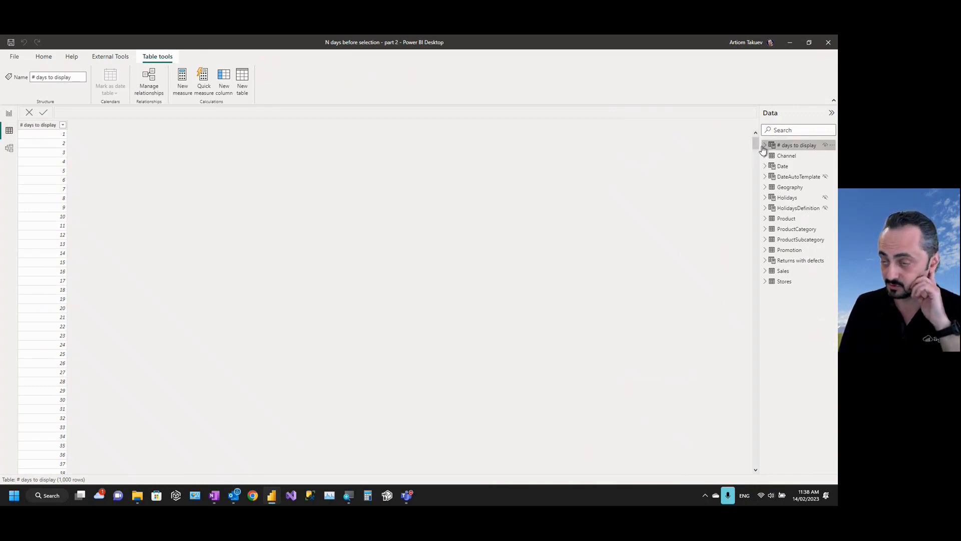
pyautogui.click(50, 128)
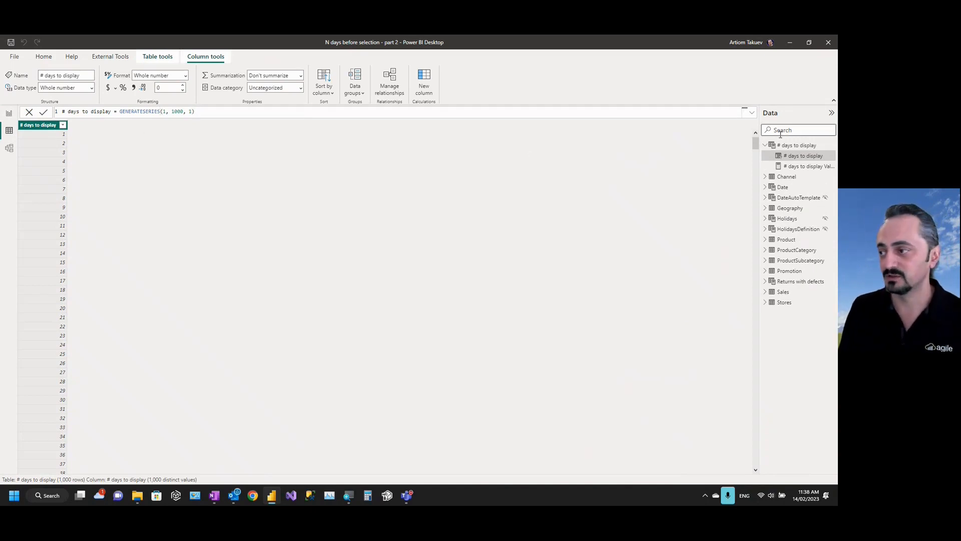
pyautogui.click(795, 169)
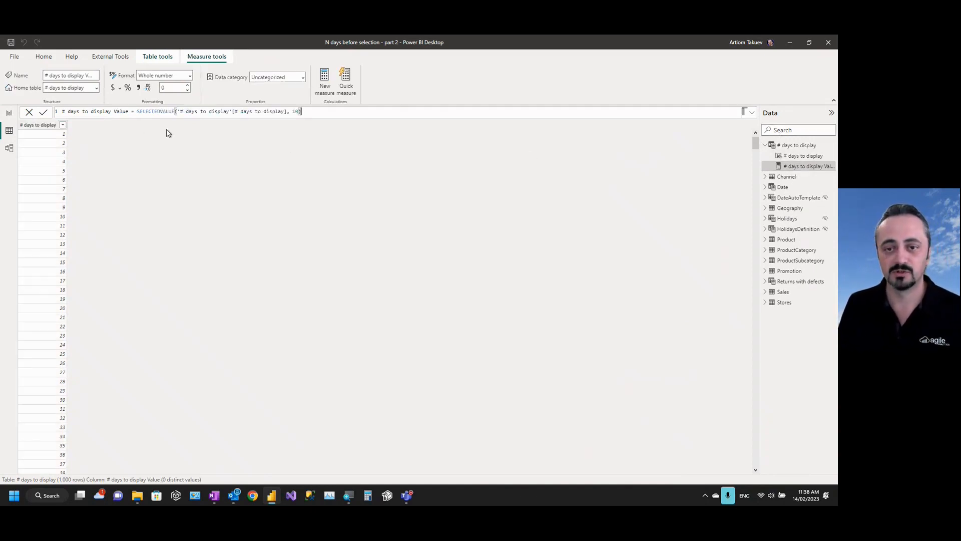
# Rename the parameter's measure to "# days to display value", save the change and return to the report.
pyautogui.click(115, 111)
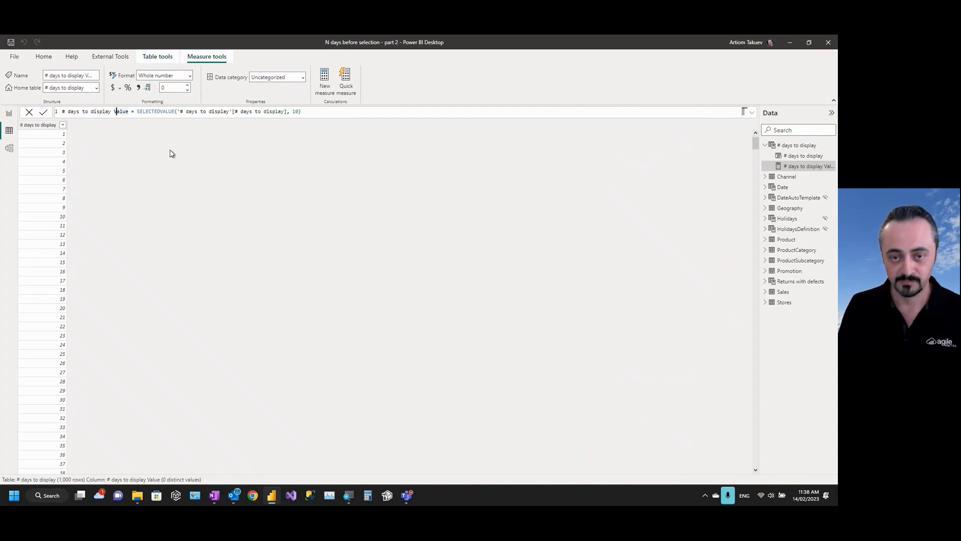
pyautogui.press('BackSpace')
pyautogui.write('v')
pyautogui.click(350, 111)
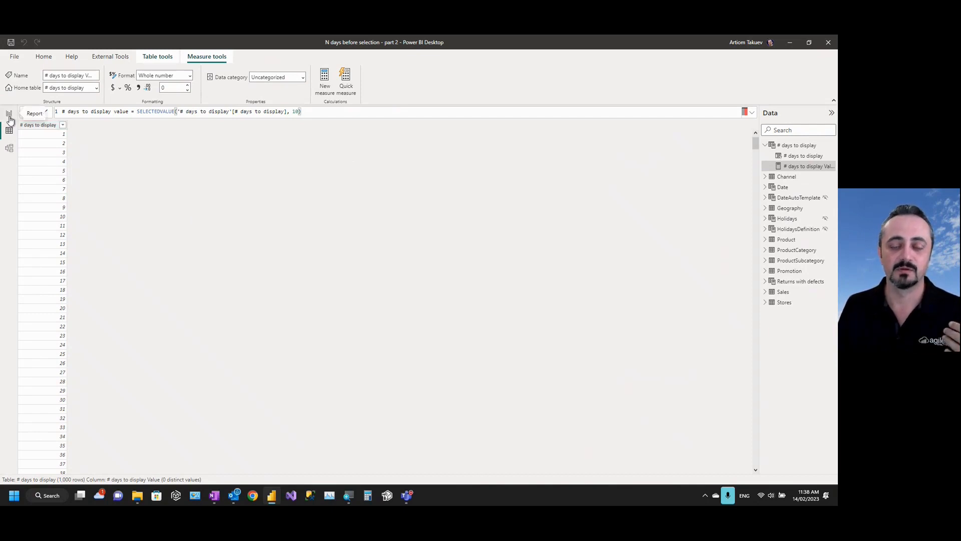
pyautogui.click(375, 218)
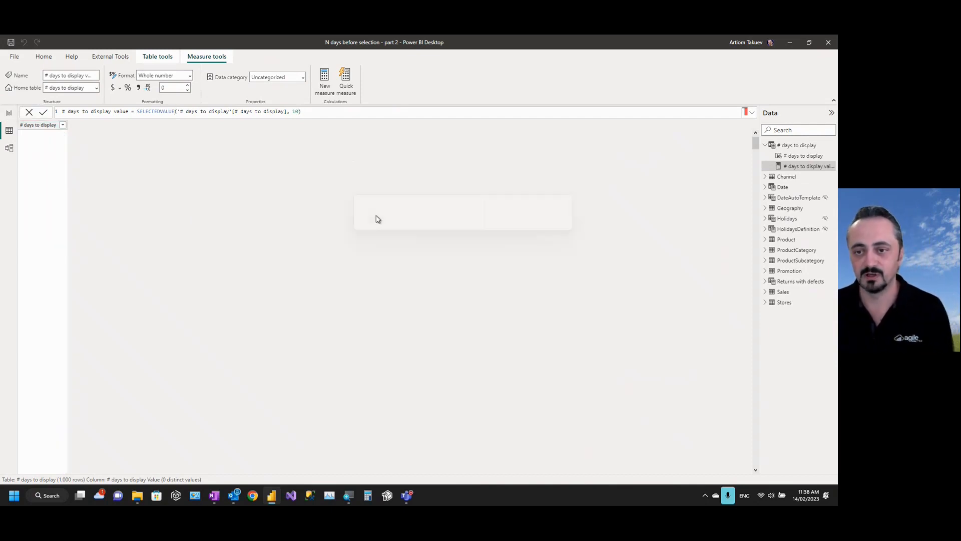
pyautogui.click(8, 114)
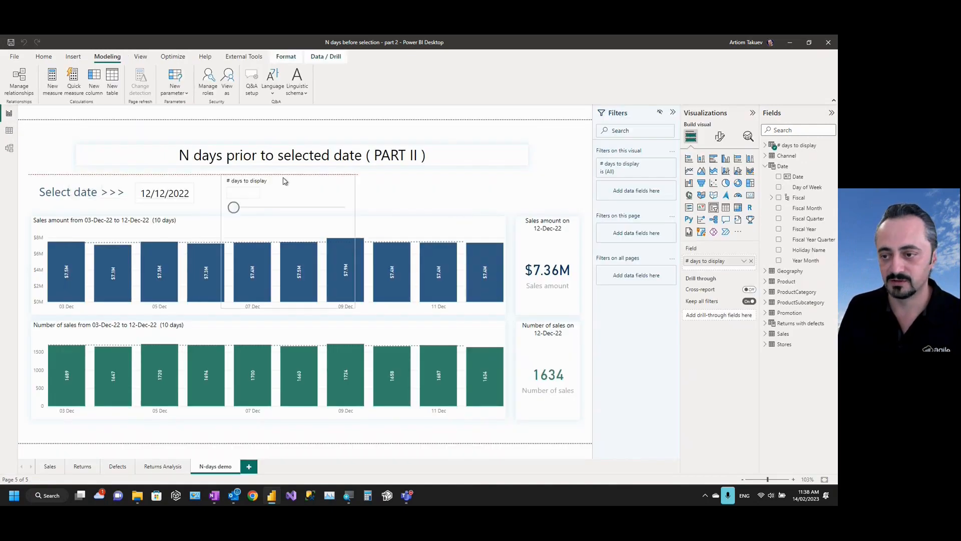
# Move the # days to display slicer to the page's upper right and turn off its slider and slicer header.
pyautogui.moveTo(473, 181); pyautogui.dragTo(486, 176)
pyautogui.click(720, 136)
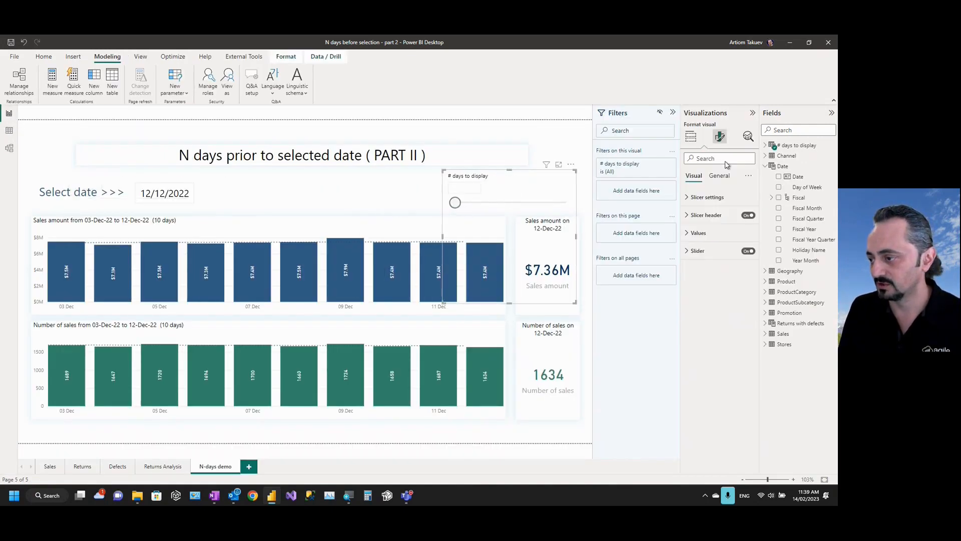
pyautogui.click(748, 251)
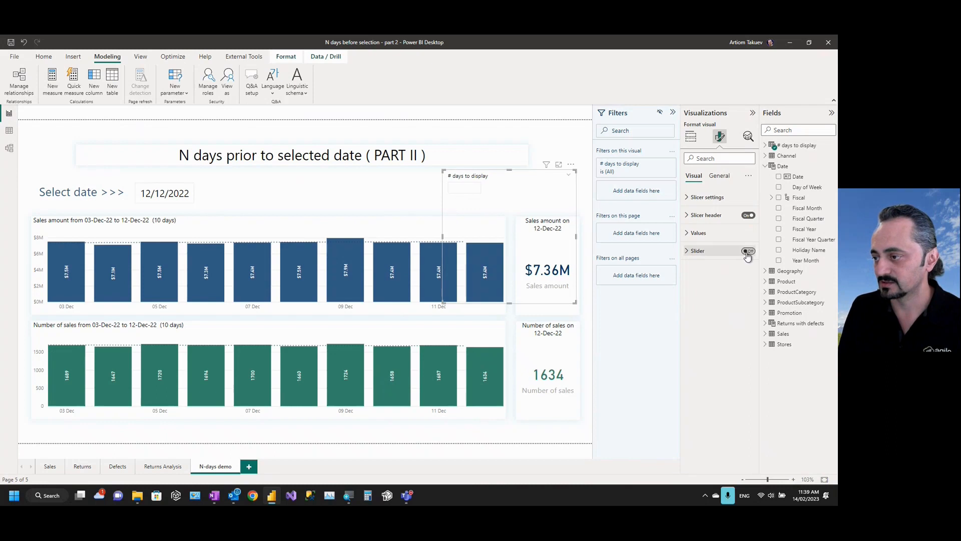
pyautogui.click(748, 215)
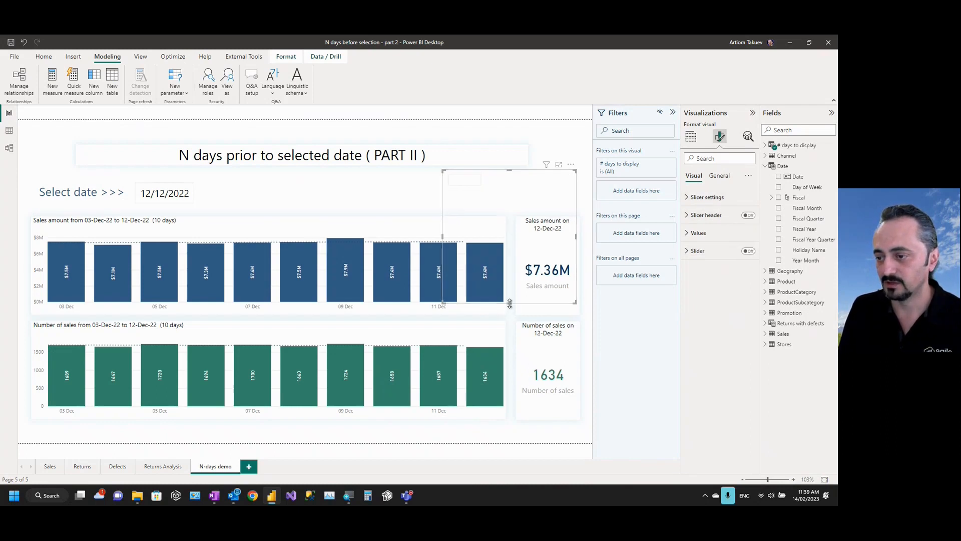
# Set the slicer's value font size to 16 and shrink the slicer to fit above the Sales amount card.
pyautogui.moveTo(509, 303); pyautogui.dragTo(519, 208)
pyautogui.click(699, 233)
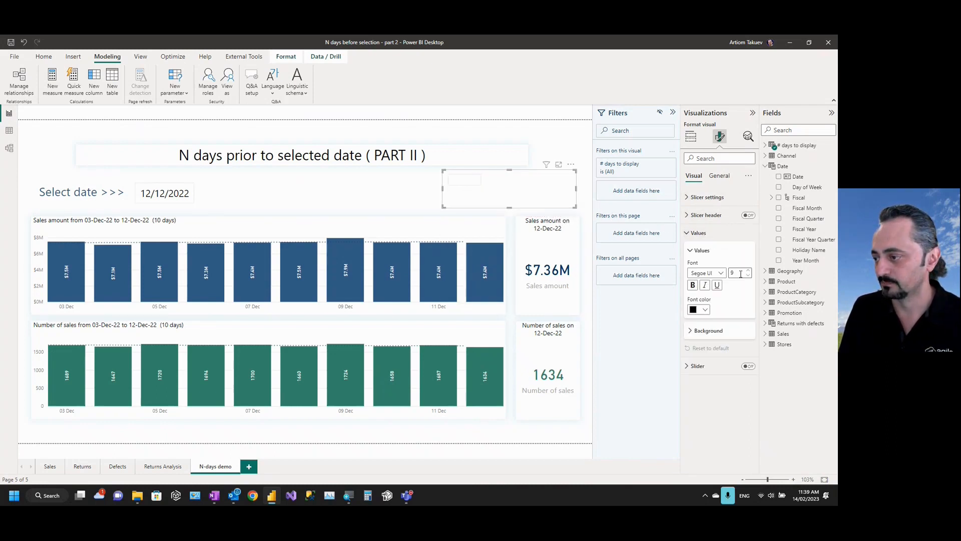
pyautogui.click(740, 274)
pyautogui.write('16')
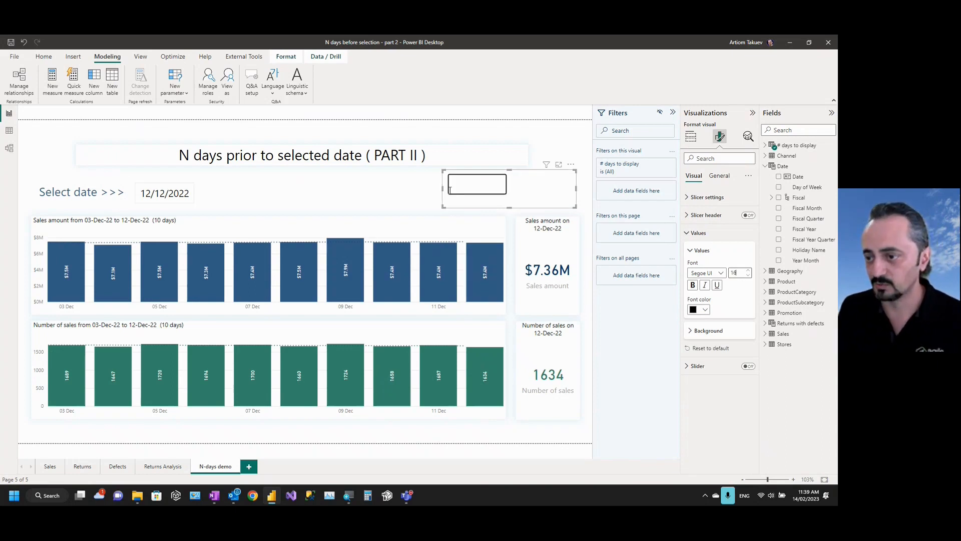
pyautogui.moveTo(443, 193); pyautogui.dragTo(549, 210)
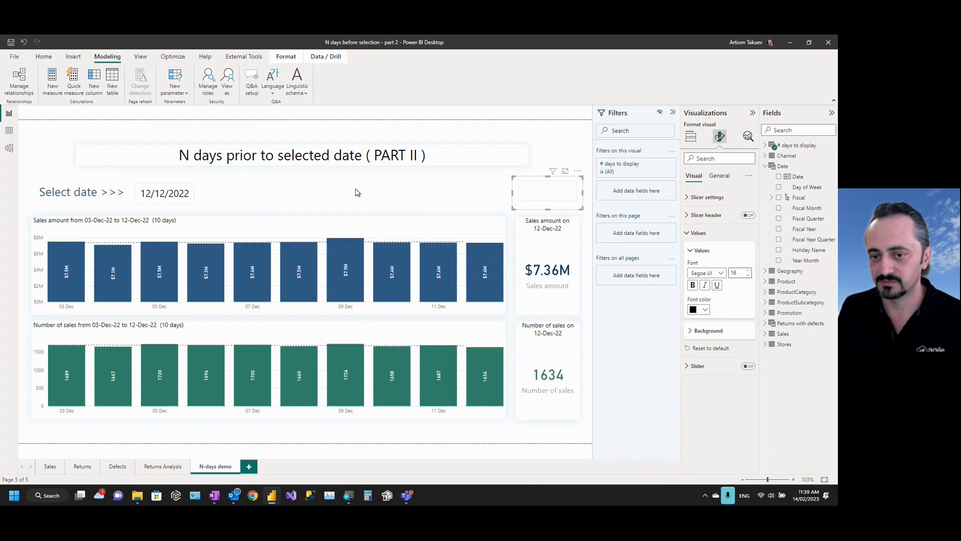
# Duplicate the "Select date >>>" label, place it beside the date slicer and widen it up to the # days to display slicer.
pyautogui.click(70, 195)
pyautogui.hotkey('ctrl', 'c')
pyautogui.hotkey('ctrl', 'v')
pyautogui.moveTo(69, 196); pyautogui.dragTo(243, 197)
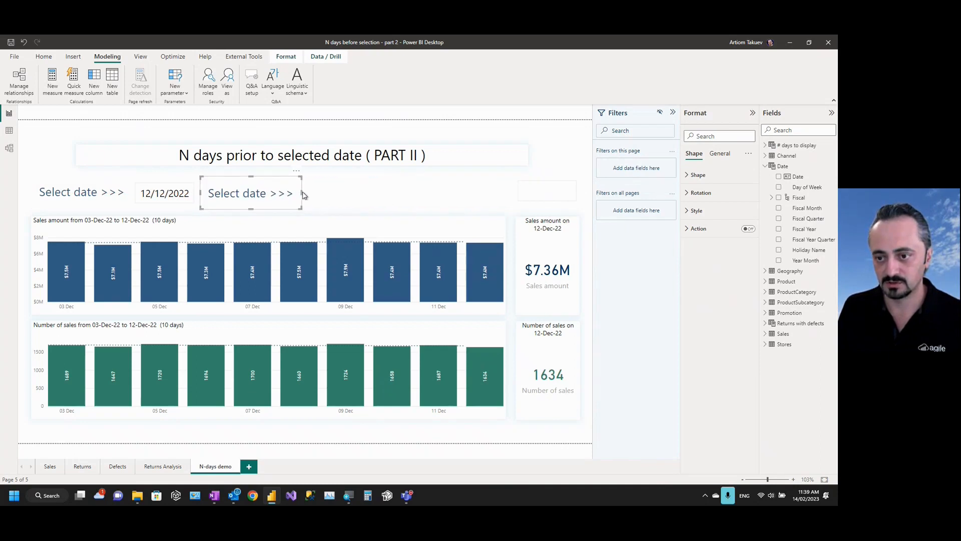
pyautogui.moveTo(303, 196); pyautogui.dragTo(505, 194)
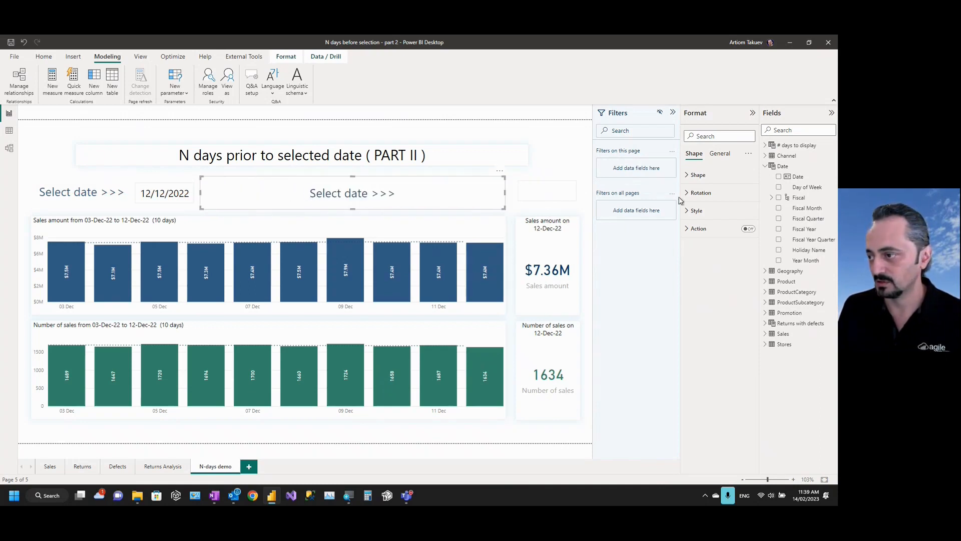
# Change the duplicated label's text to "Enter # days to display prior to the selected date>>>".
pyautogui.click(697, 212)
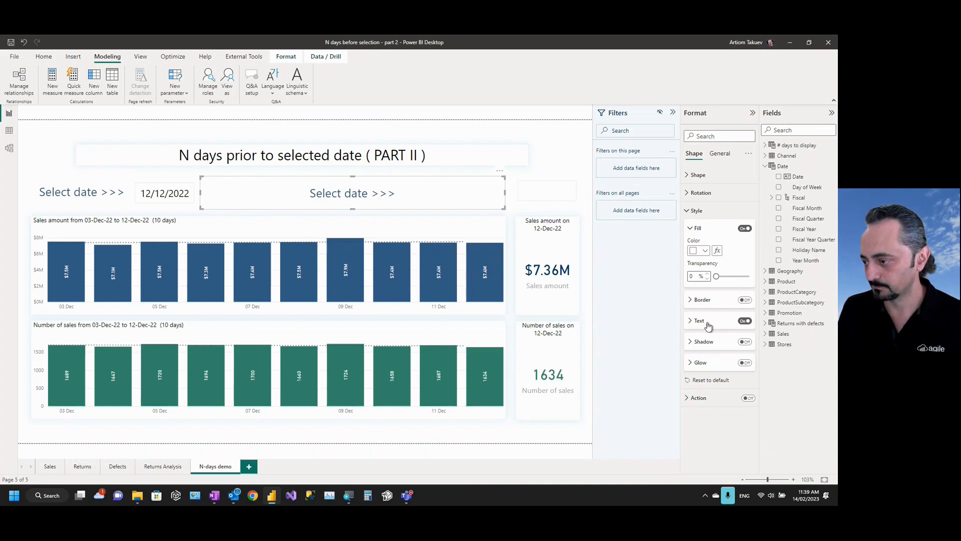
pyautogui.click(708, 326)
pyautogui.doubleClick(708, 343)
pyautogui.press('BackSpace')
pyautogui.press('BackSpace')
pyautogui.press('BackSpace')
pyautogui.press('BackSpace')
pyautogui.press('BackSpace')
pyautogui.press('BackSpace')
pyautogui.press('BackSpace')
pyautogui.press('BackSpace')
pyautogui.press('BackSpace')
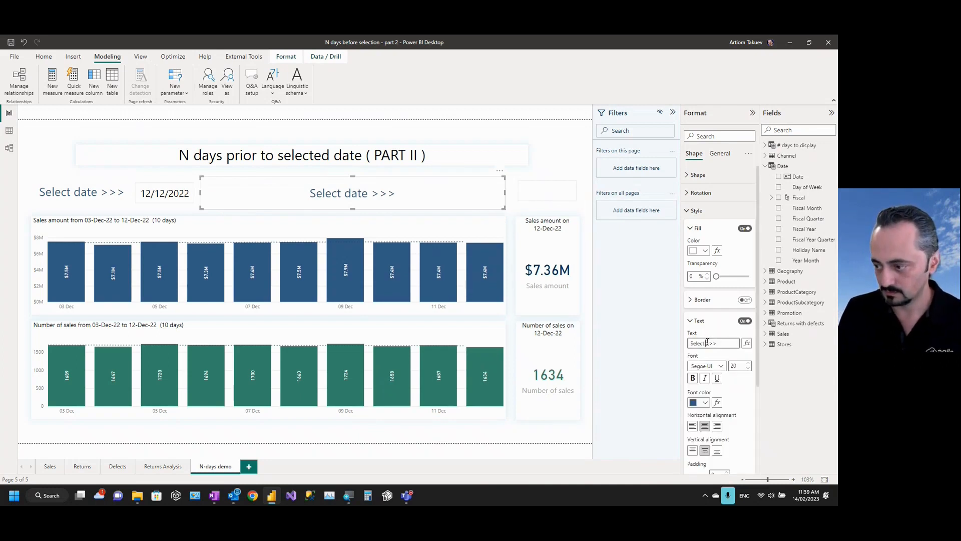
pyautogui.write('Enter # days ')
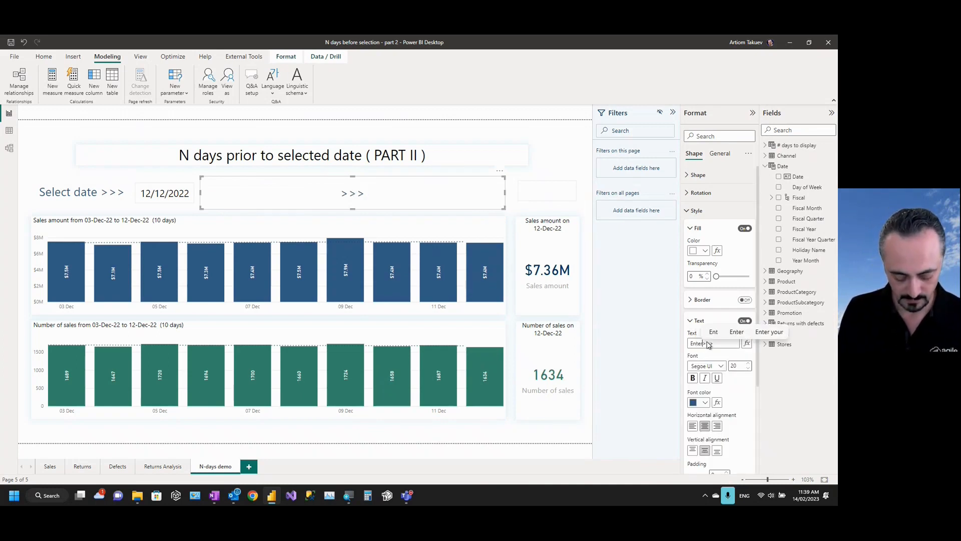
pyautogui.write('to display')
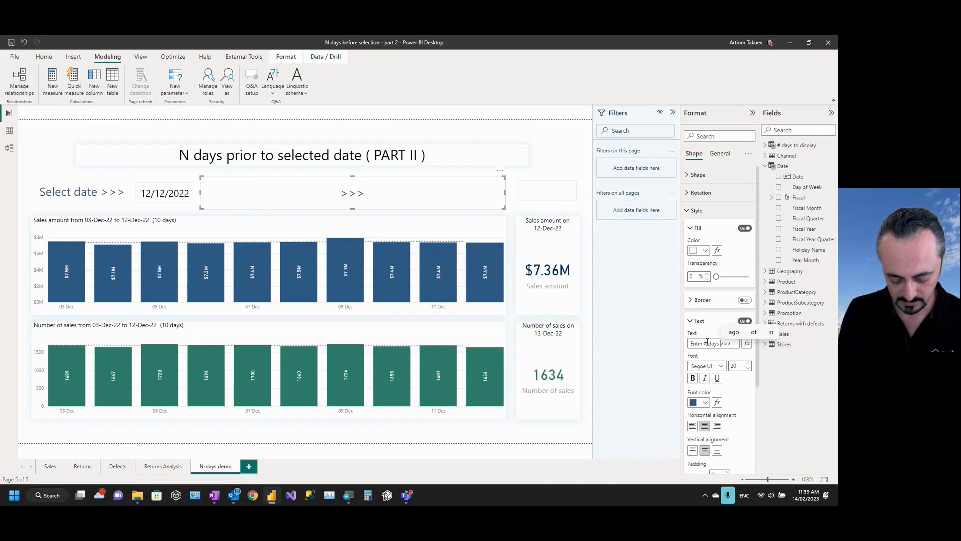
pyautogui.write(' prior')
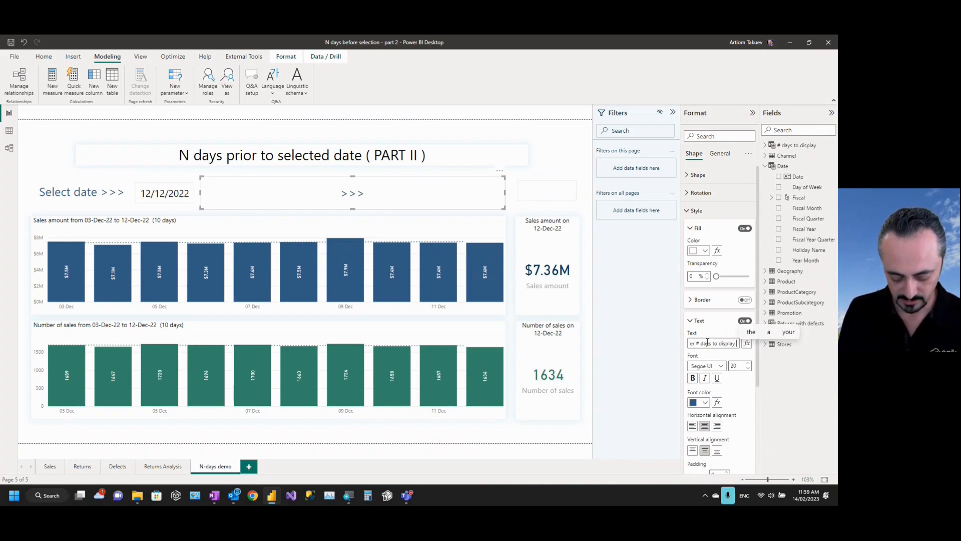
pyautogui.write(' to the s')
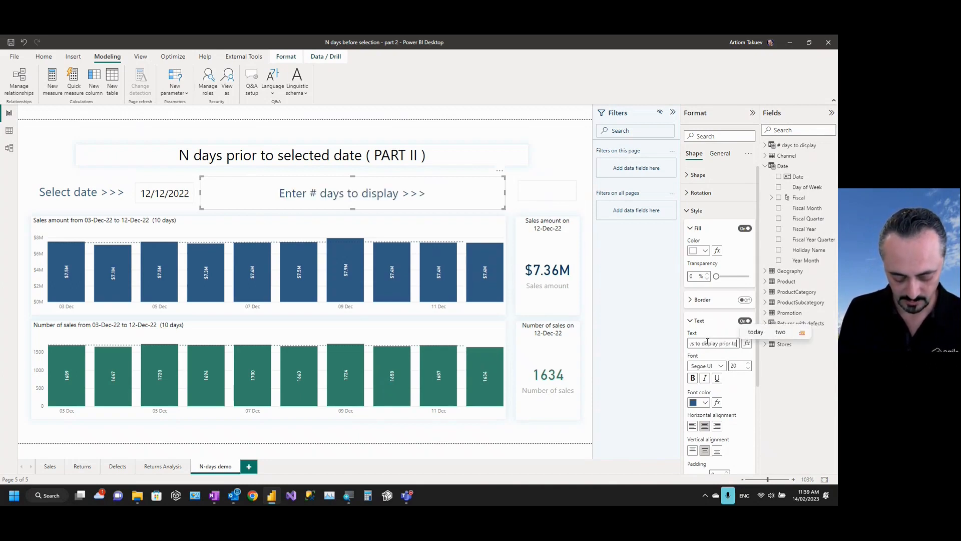
pyautogui.write('elected date')
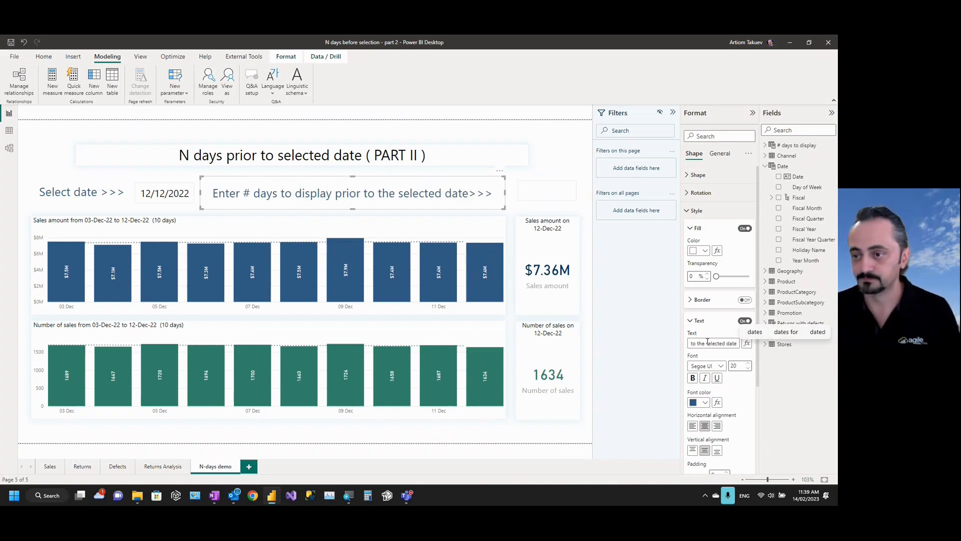
# Enter 15 in the # days to display slicer and deselect it.
pyautogui.click(534, 191)
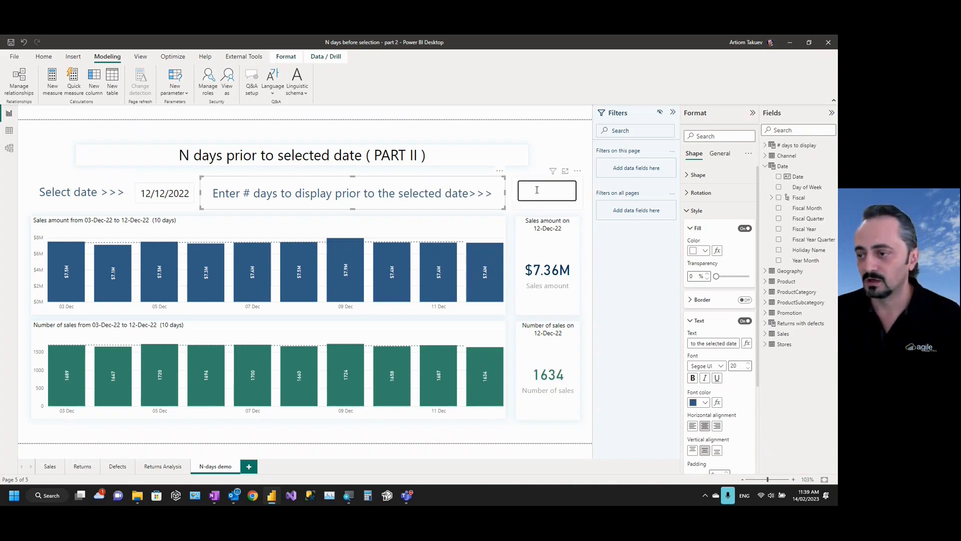
pyautogui.write('15')
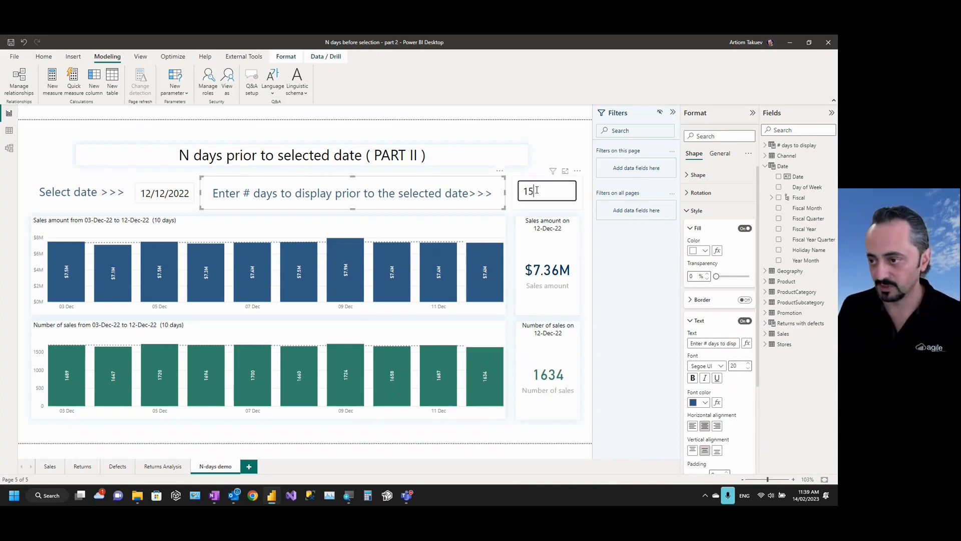
pyautogui.click(475, 135)
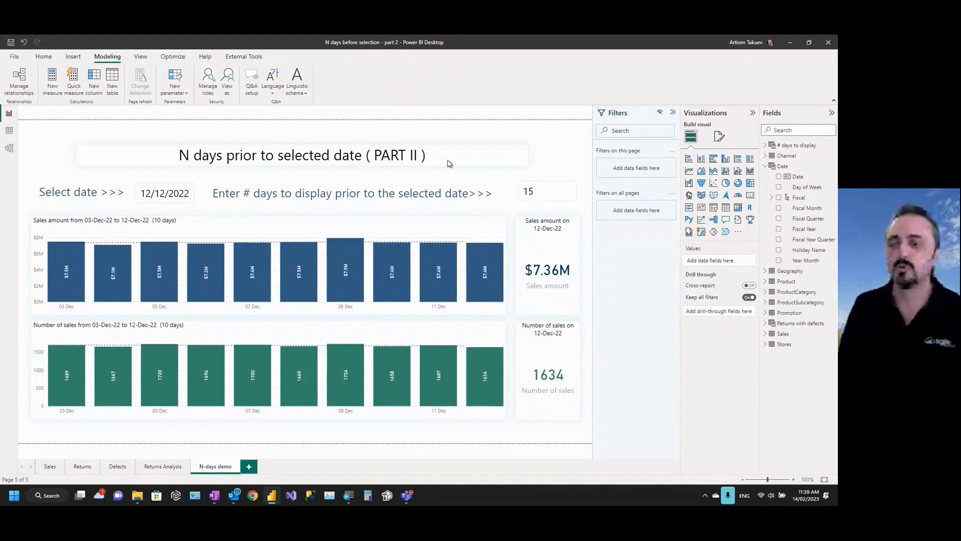
# Review the Sales amount chart's Top N date filter alongside the value in the # days to display slicer.
pyautogui.click(466, 230)
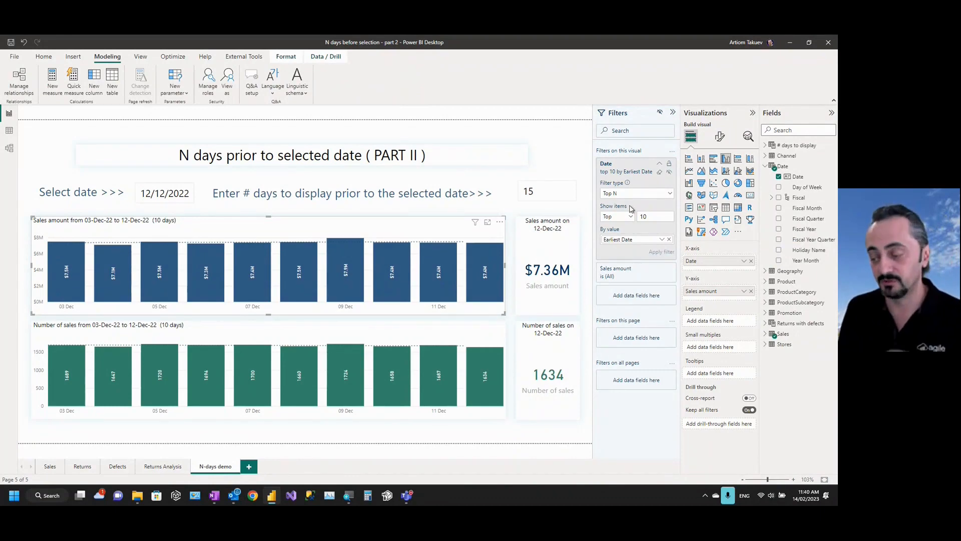
pyautogui.doubleClick(531, 192)
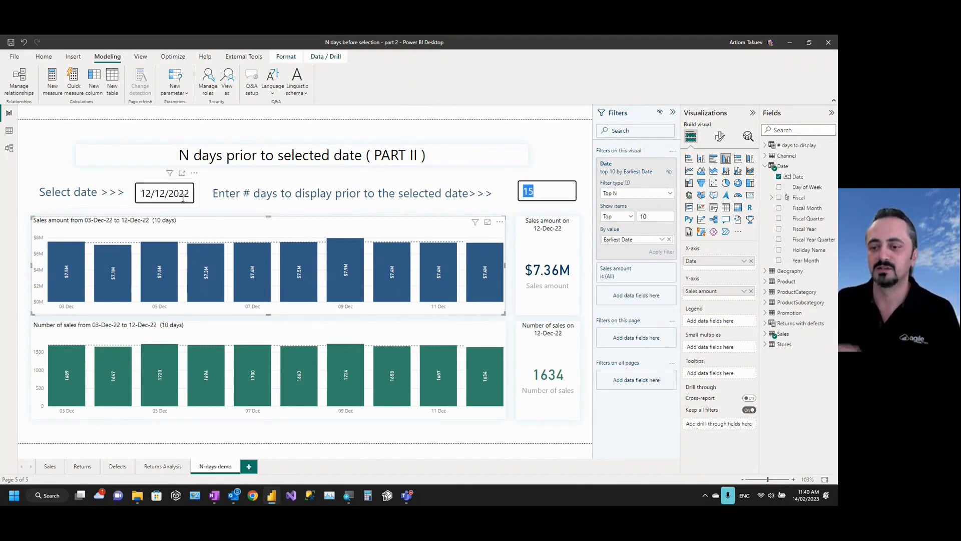
pyautogui.click(363, 131)
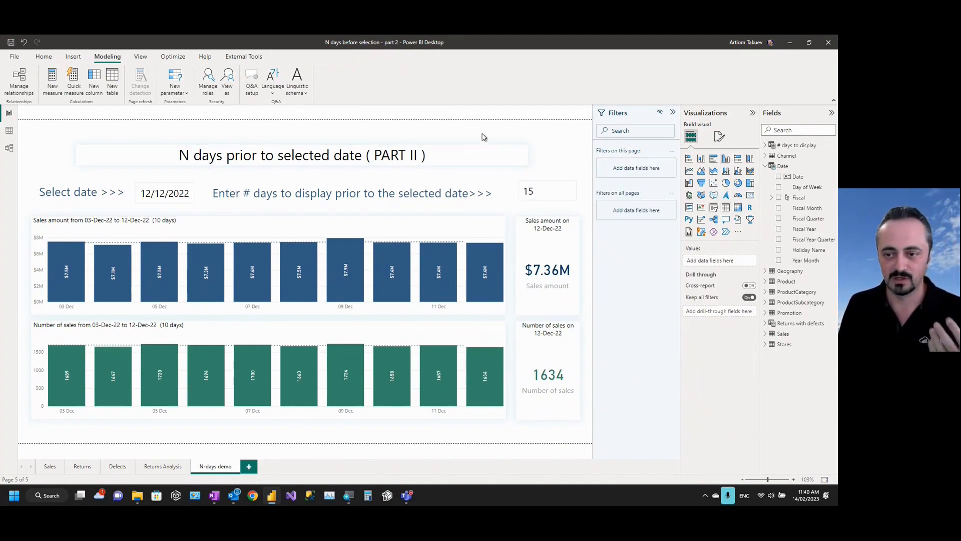
# Add a table listing the Date field over the left part of both charts, stretched to span their combined height.
pyautogui.click(725, 212)
pyautogui.moveTo(125, 202); pyautogui.dragTo(95, 249)
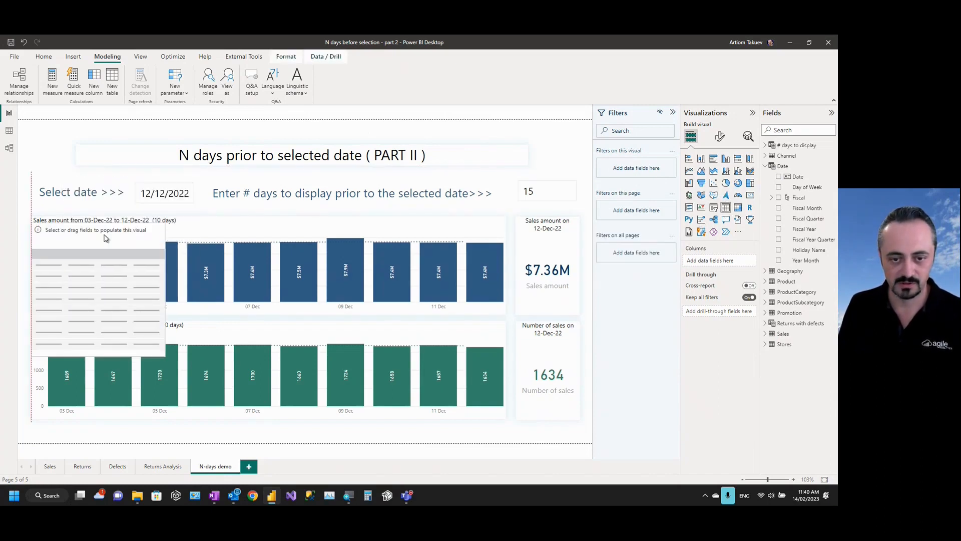
pyautogui.moveTo(98, 349); pyautogui.dragTo(99, 431)
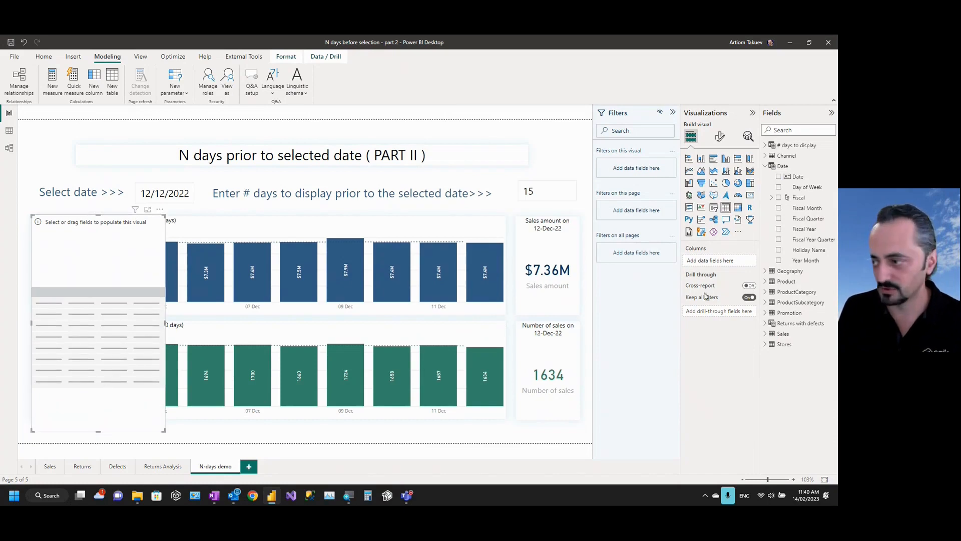
pyautogui.moveTo(797, 176); pyautogui.dragTo(721, 261)
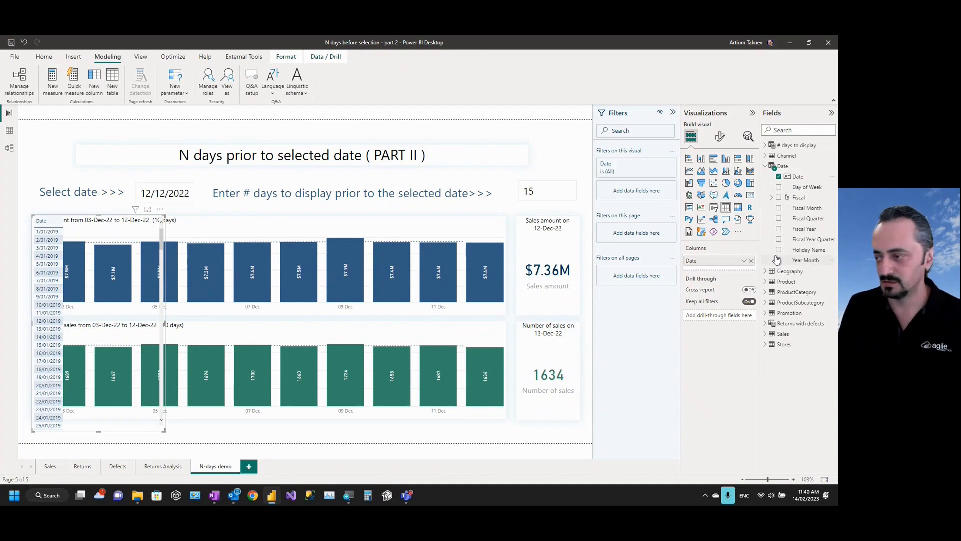
# Turn on the date table's background and set its transparency to 0%.
pyautogui.click(720, 136)
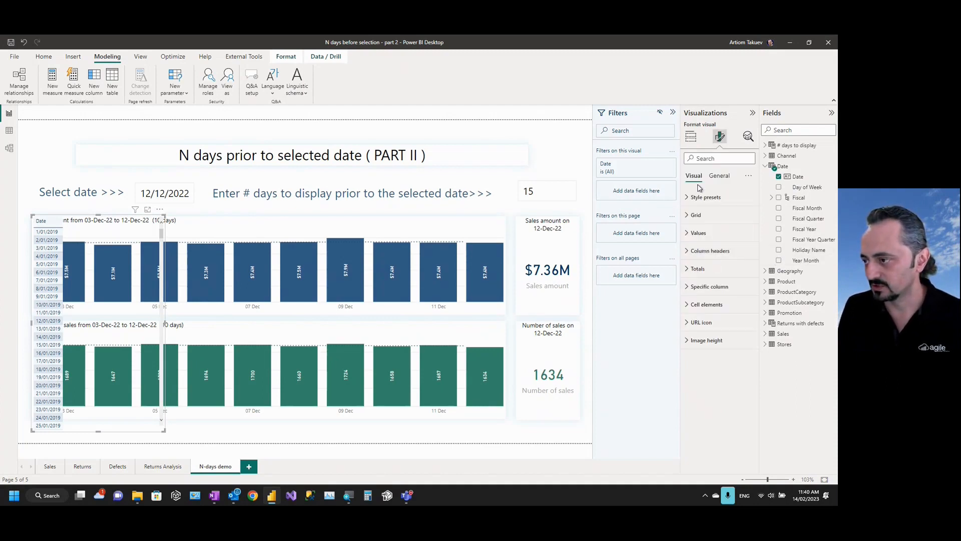
pyautogui.click(719, 176)
pyautogui.click(706, 233)
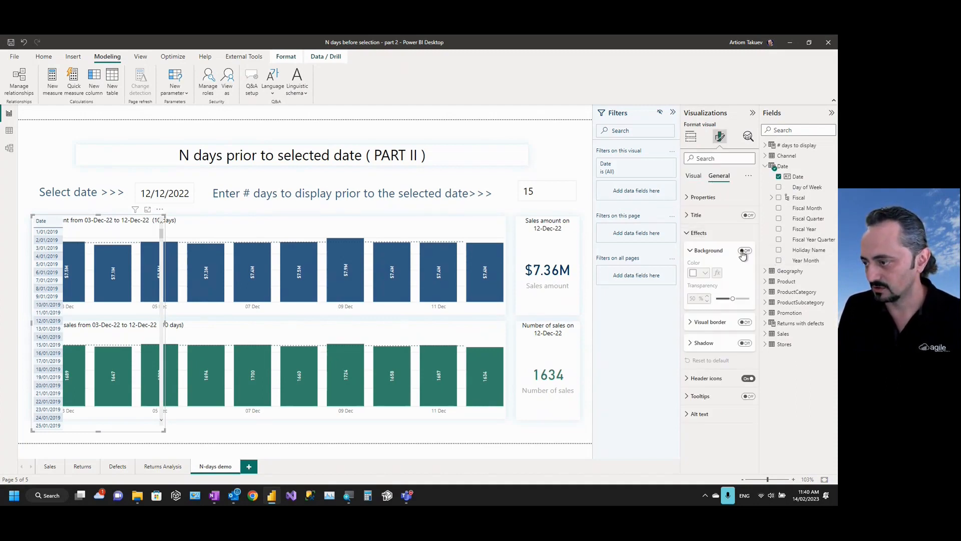
pyautogui.click(745, 251)
pyautogui.moveTo(731, 298); pyautogui.dragTo(717, 299)
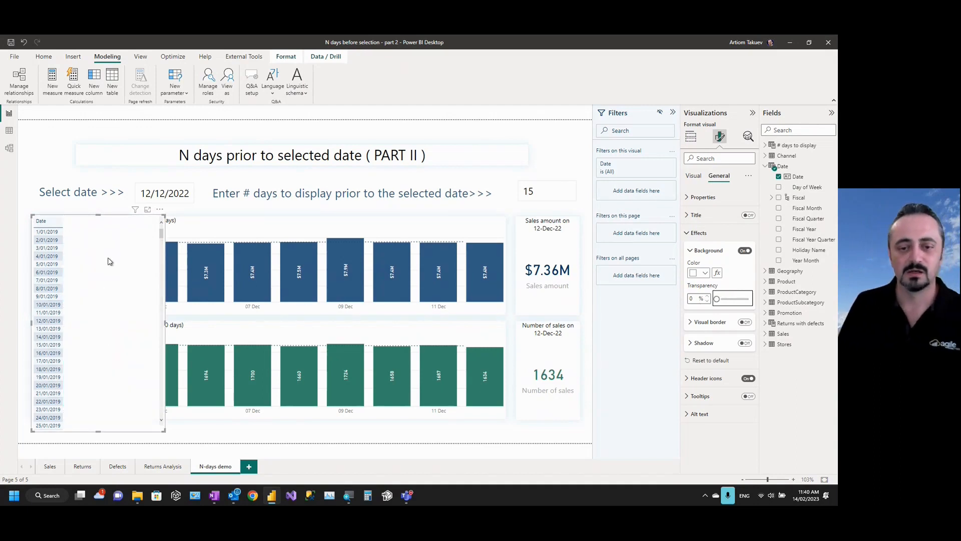
# Sort the table by newest date first and set the date slicer to 1/12/2022.
pyautogui.click(49, 226)
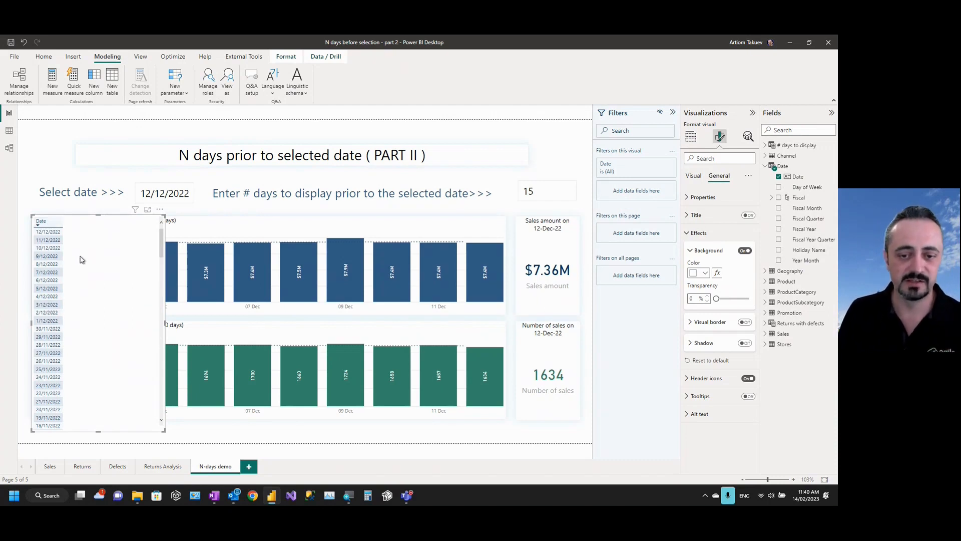
pyautogui.click(190, 196)
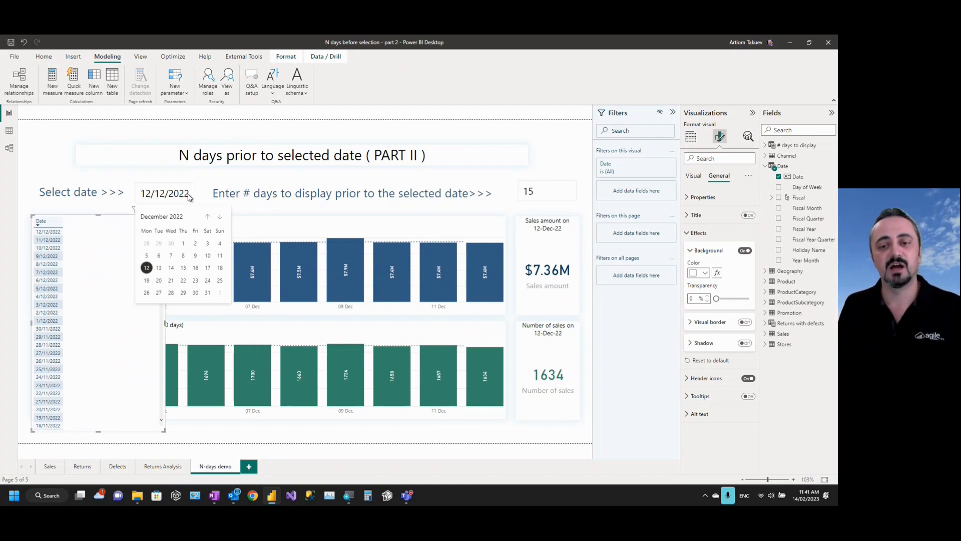
pyautogui.click(184, 245)
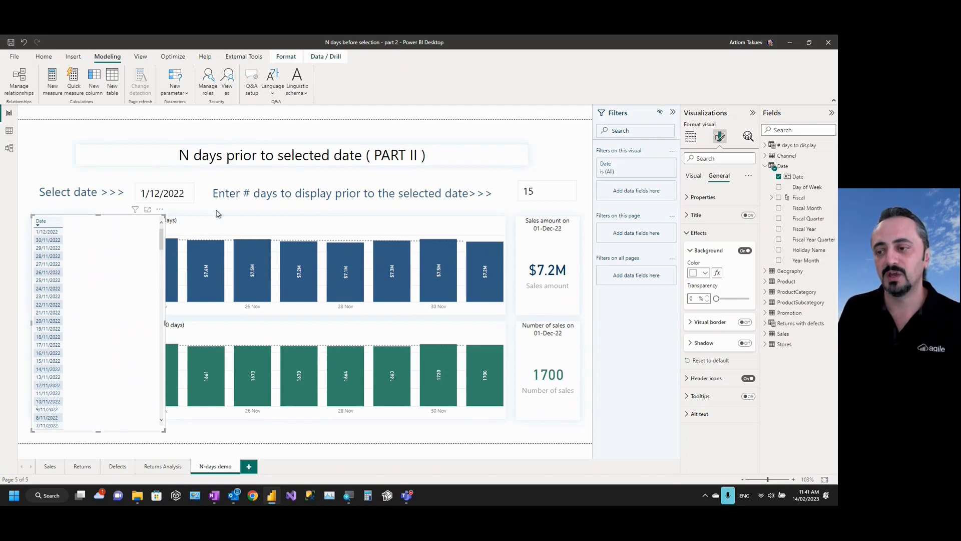
# Set the # days to display slicer to 10.
pyautogui.click(530, 194)
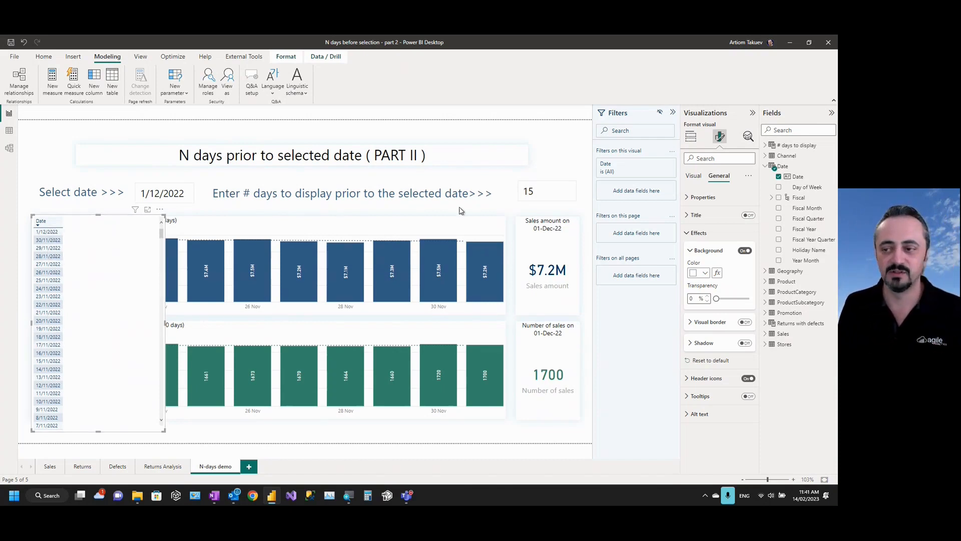
pyautogui.doubleClick(540, 191)
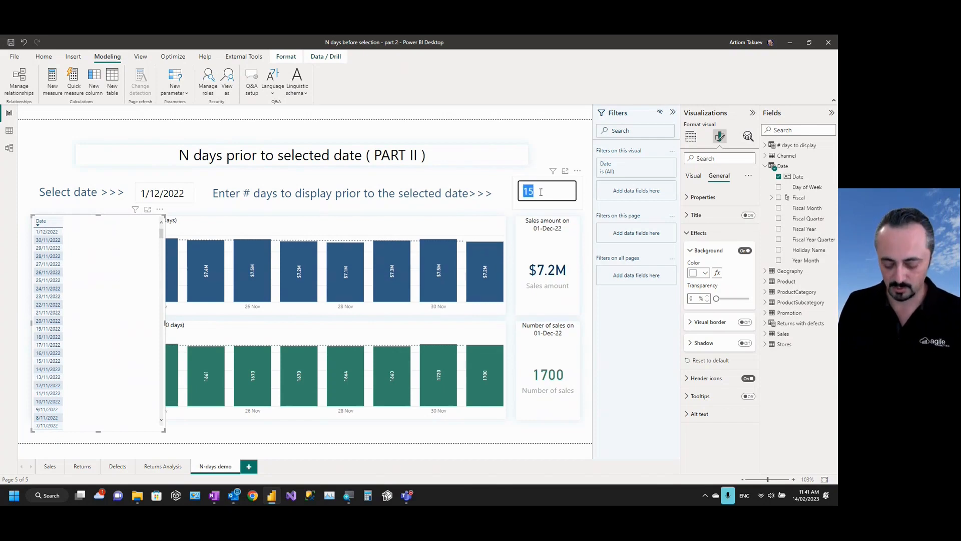
pyautogui.write('10')
pyautogui.press('Return')
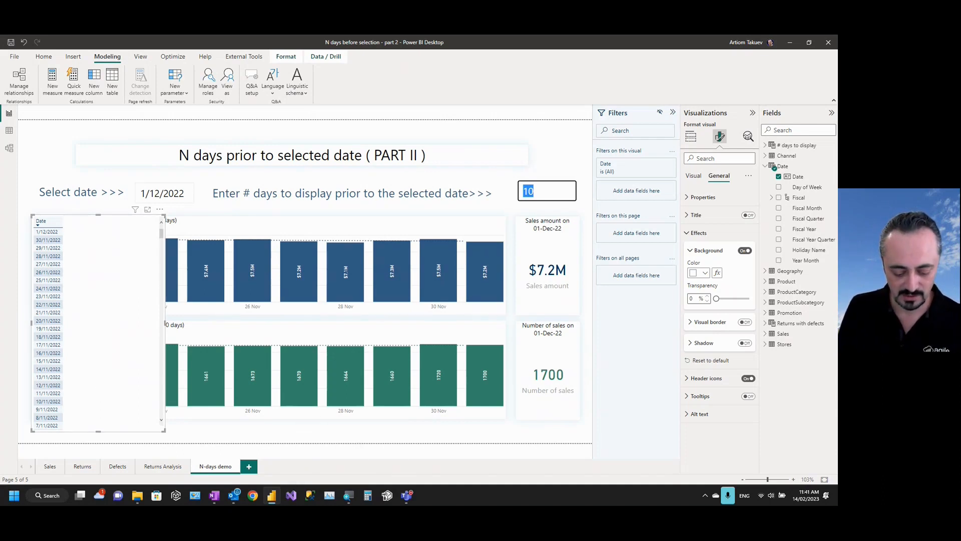
pyautogui.click(214, 496)
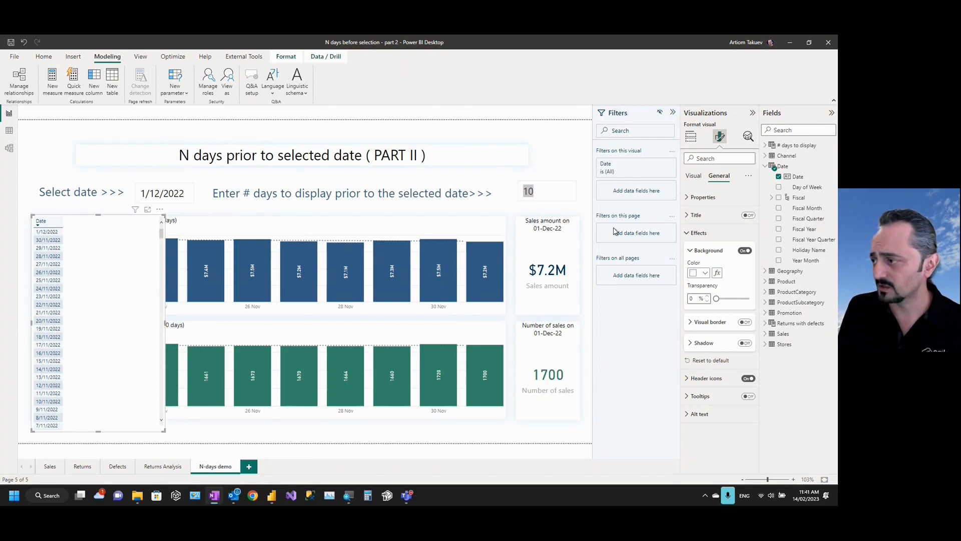
# Create a new measure in the Date table and begin its formula with "Selected day =", enlarging the formula text.
pyautogui.rightClick(782, 167)
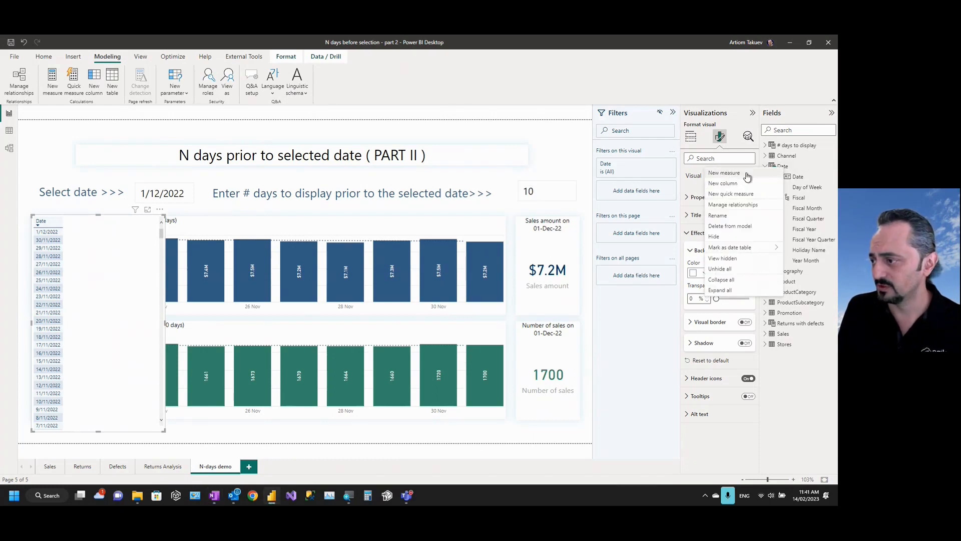
pyautogui.click(743, 174)
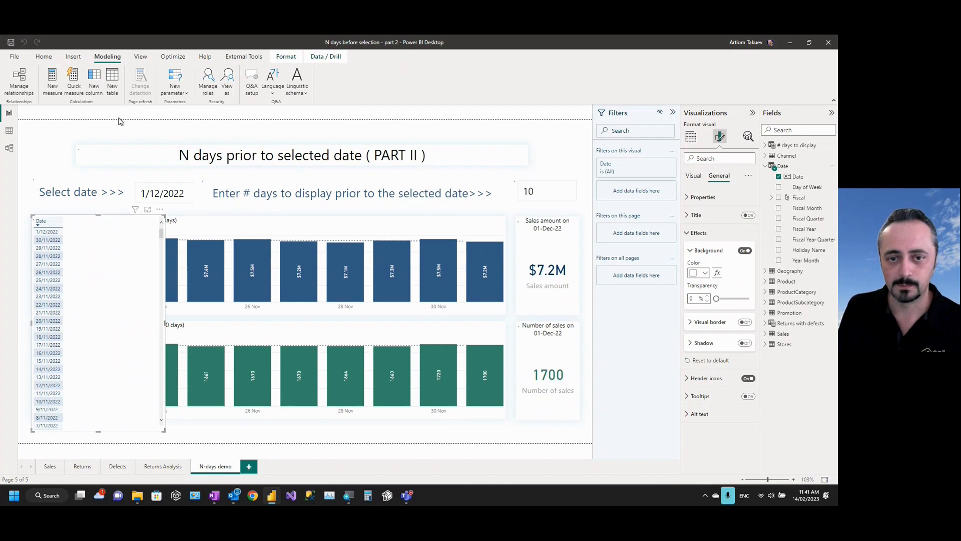
pyautogui.write('Selected day =')
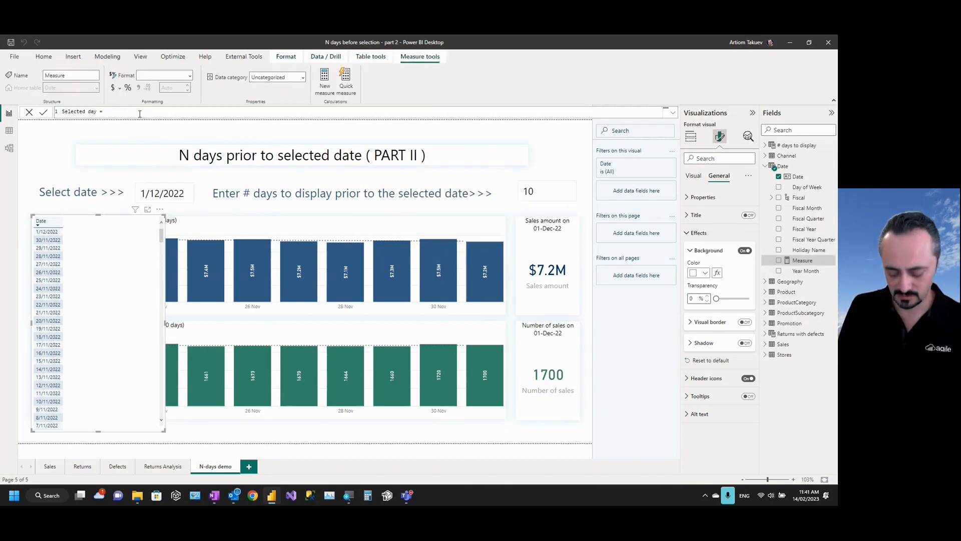
pyautogui.scroll(5, 142, 115)
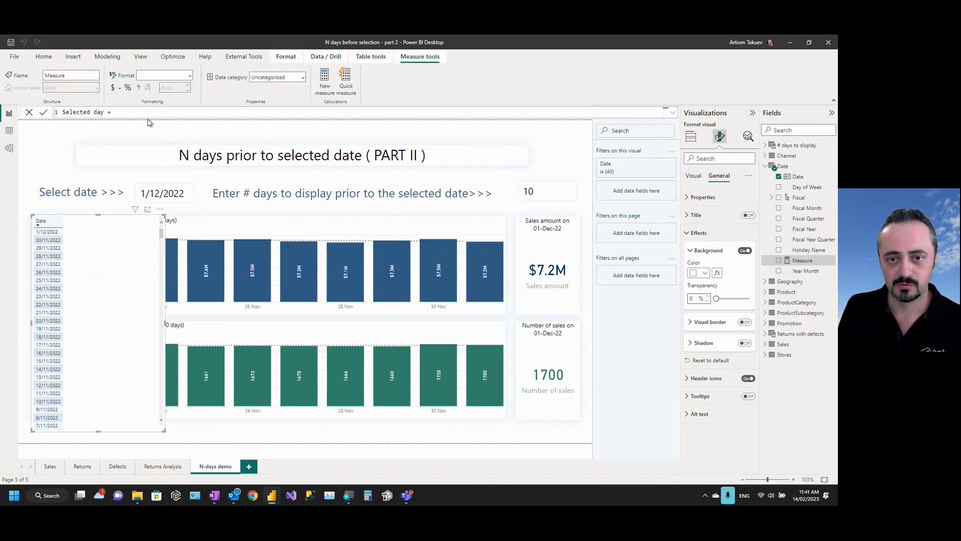
pyautogui.scroll(1, 155, 115)
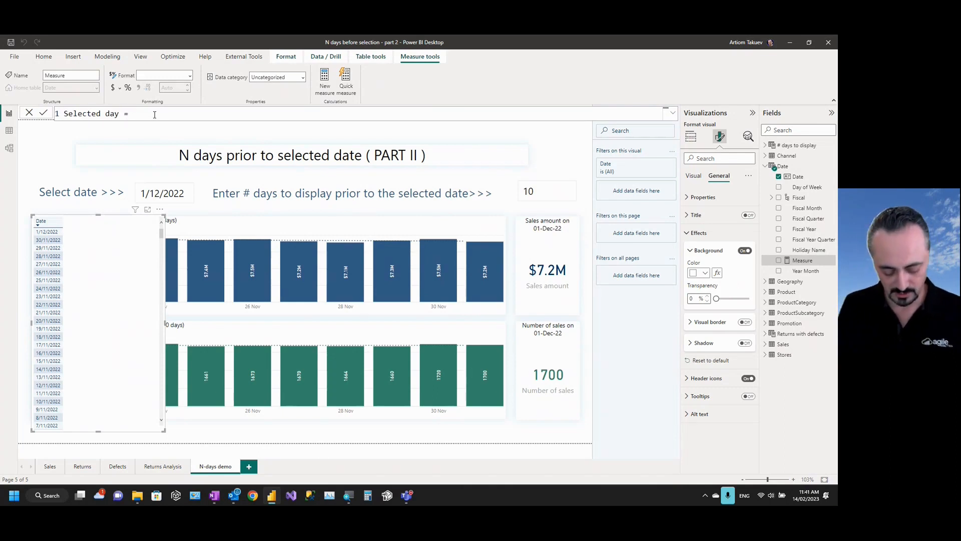
pyautogui.write('Se')
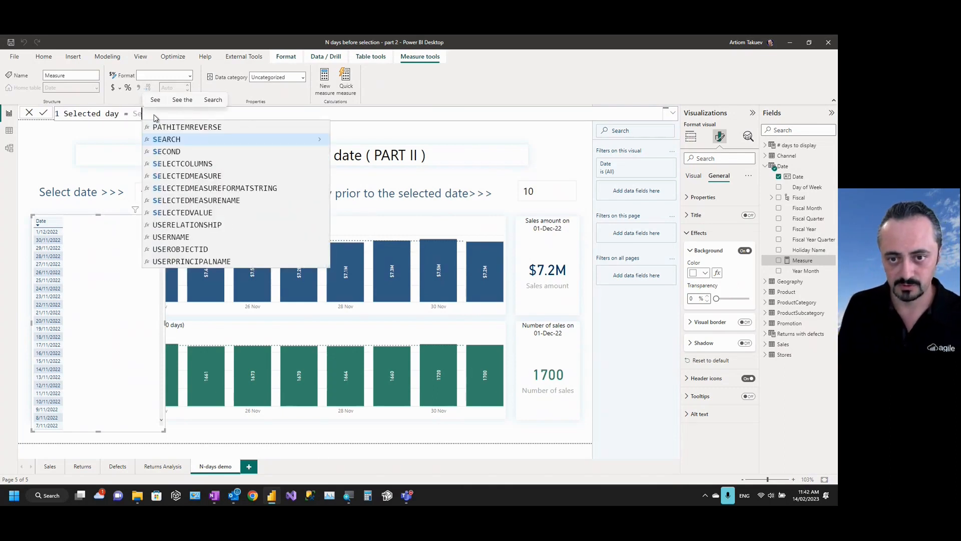
pyautogui.write('l')
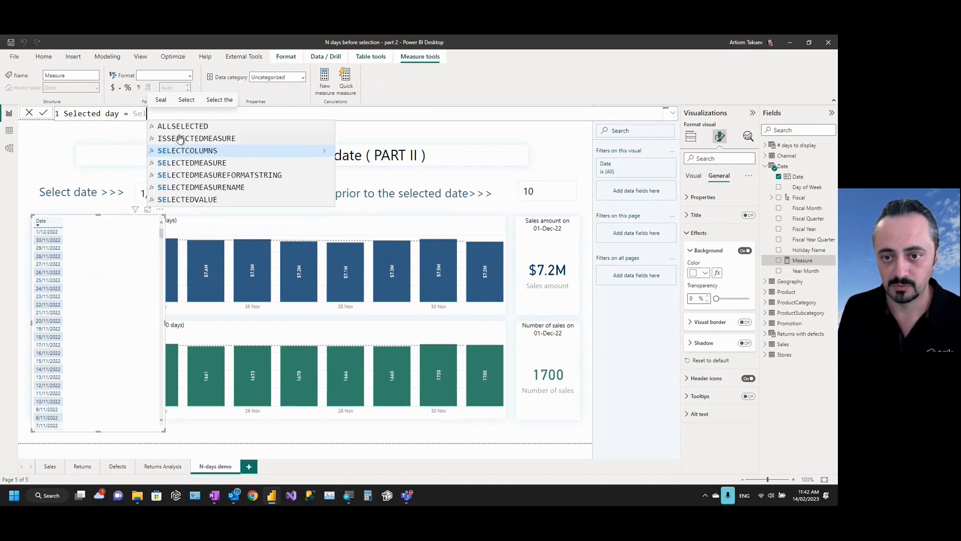
pyautogui.click(199, 199)
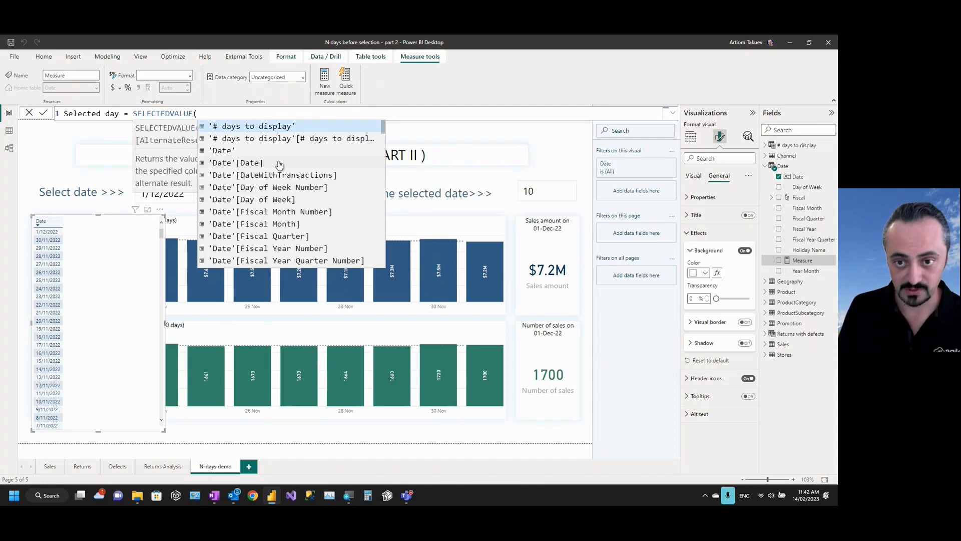
pyautogui.press('BackSpace')
pyautogui.press('BackSpace')
pyautogui.press('BackSpace')
pyautogui.press('BackSpace')
pyautogui.press('BackSpace')
pyautogui.press('BackSpace')
pyautogui.press('BackSpace')
pyautogui.press('BackSpace')
pyautogui.press('BackSpace')
pyautogui.press('BackSpace')
pyautogui.press('BackSpace')
pyautogui.press('BackSpace')
pyautogui.press('BackSpace')
pyautogui.press('BackSpace')
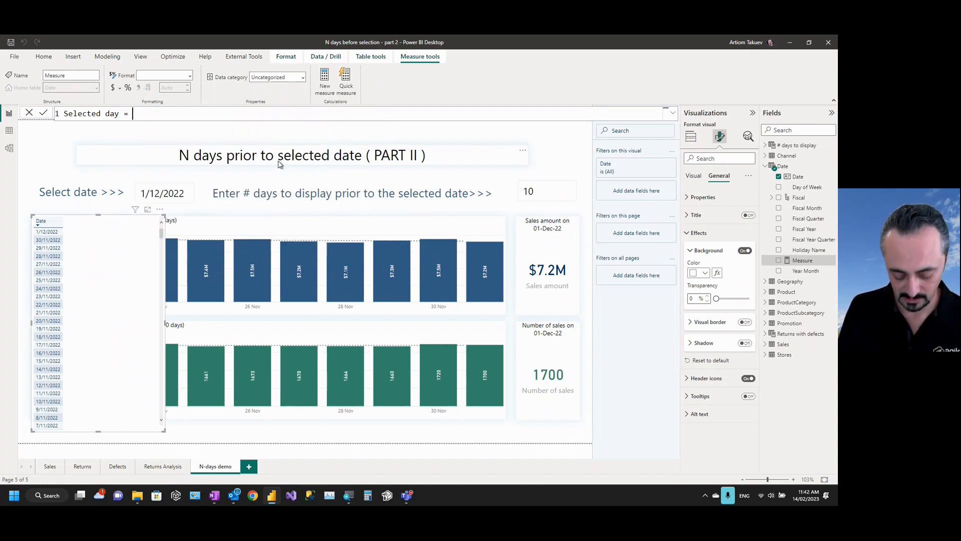
# Complete the Selected day measure's formula as MAX('Date'[Date]) and commit it.
pyautogui.write('MAX')
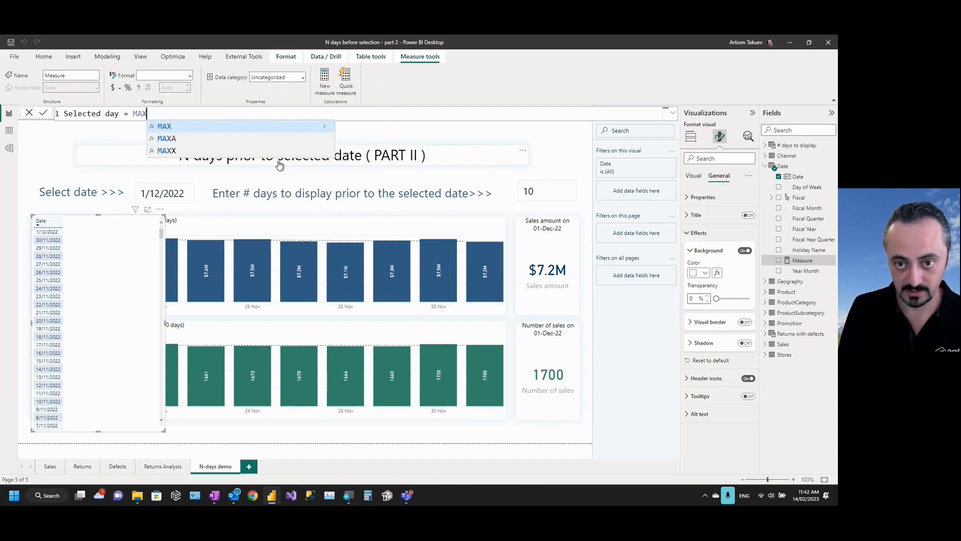
pyautogui.write('(Date')
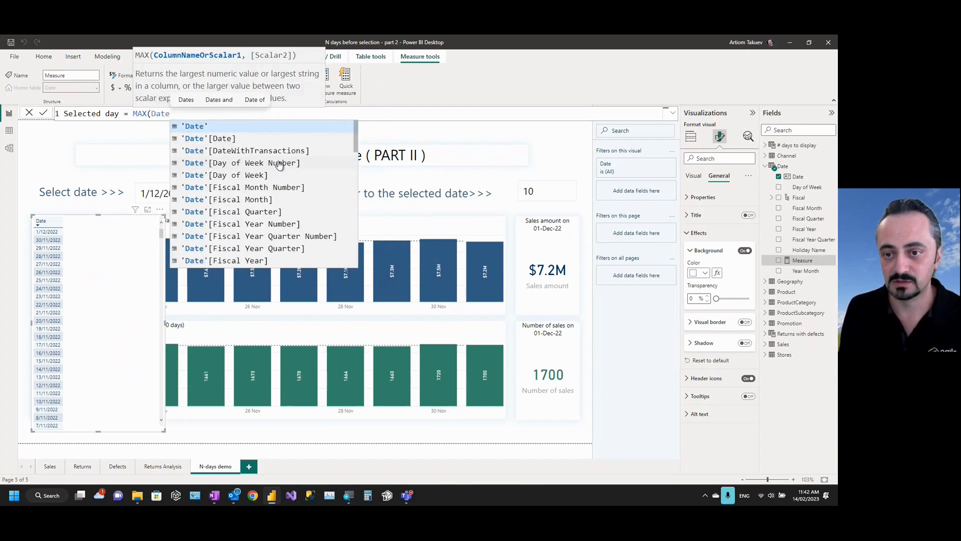
pyautogui.click(247, 140)
pyautogui.write(')')
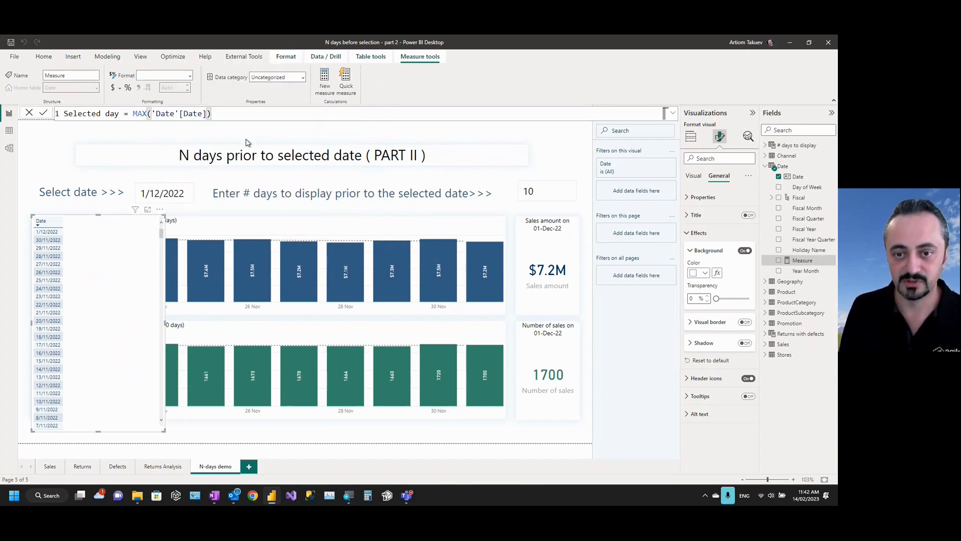
pyautogui.press('Return')
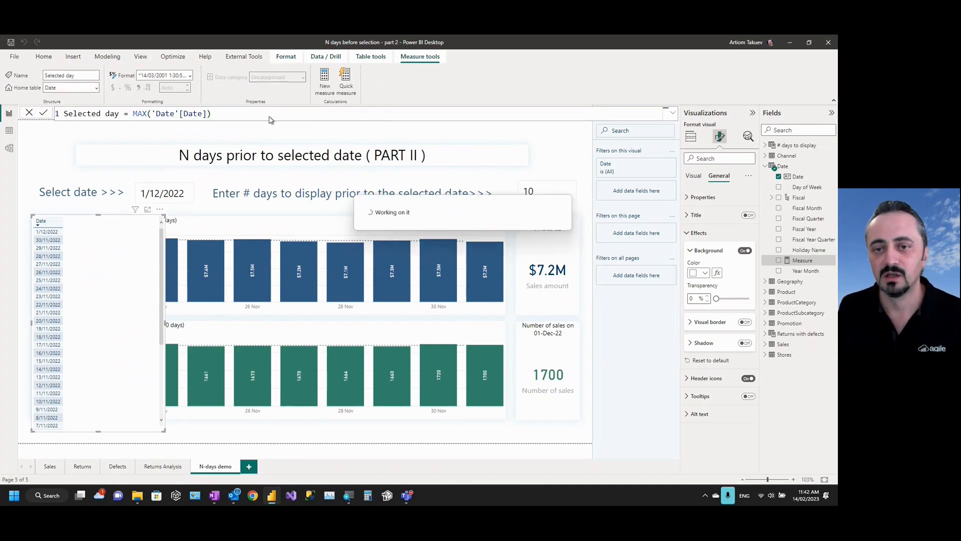
# Format the Selected day measure as 14-Mar-01 (dd-mmm-yy) and deselect the date table on the canvas.
pyautogui.click(190, 76)
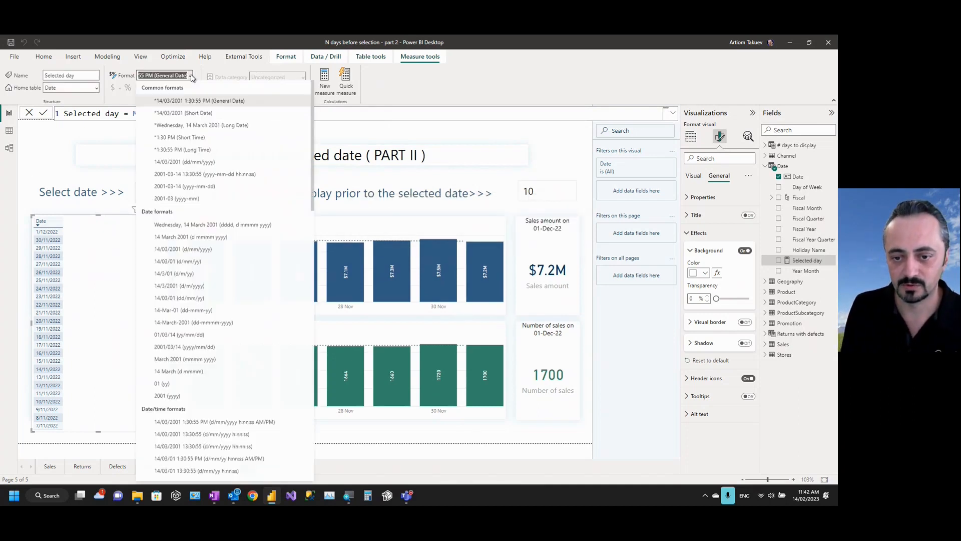
pyautogui.click(198, 310)
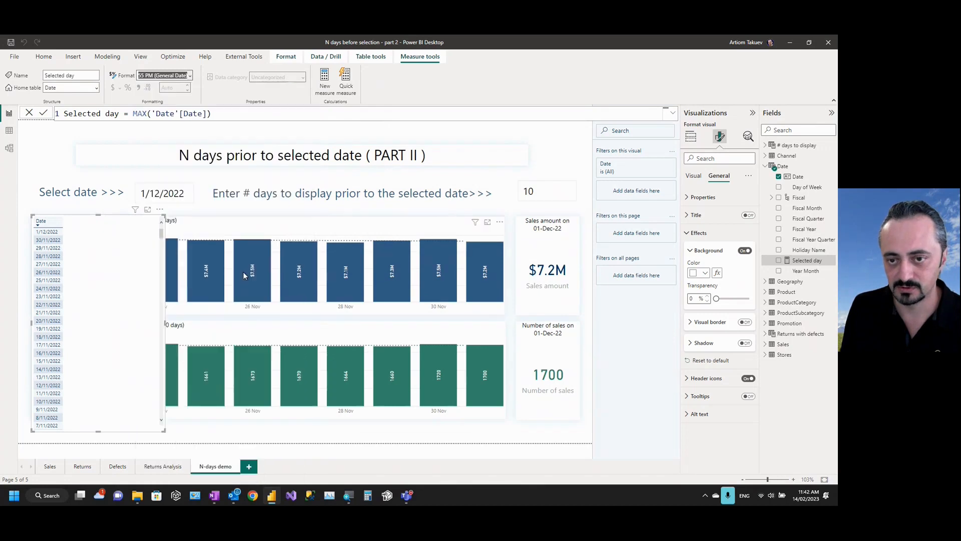
pyautogui.click(134, 131)
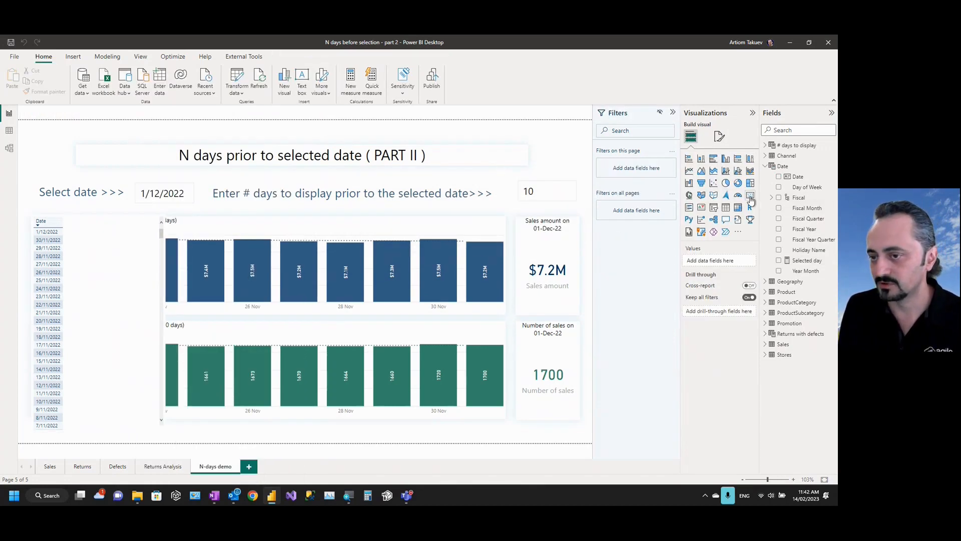